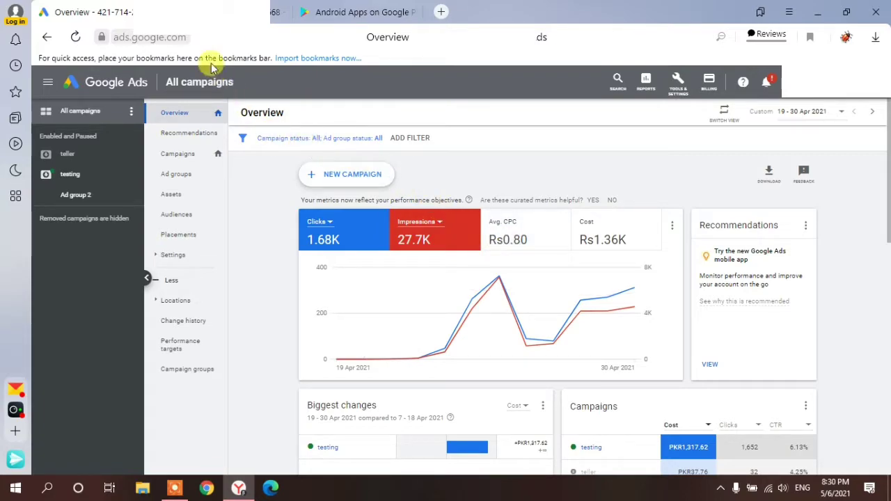
# Step: Compare clicks, impressions, average CPC and cost on the campaign overviews of the two Google Ads accounts
pyautogui.click(279, 11)
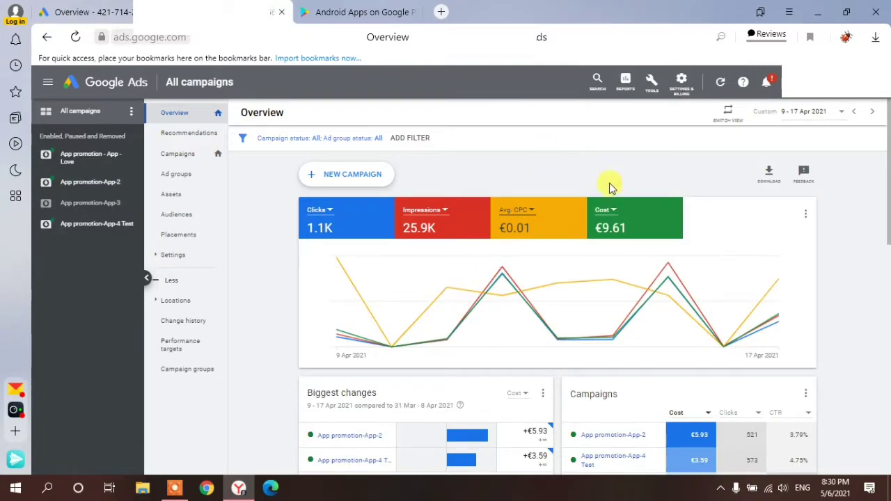
pyautogui.click(66, 11)
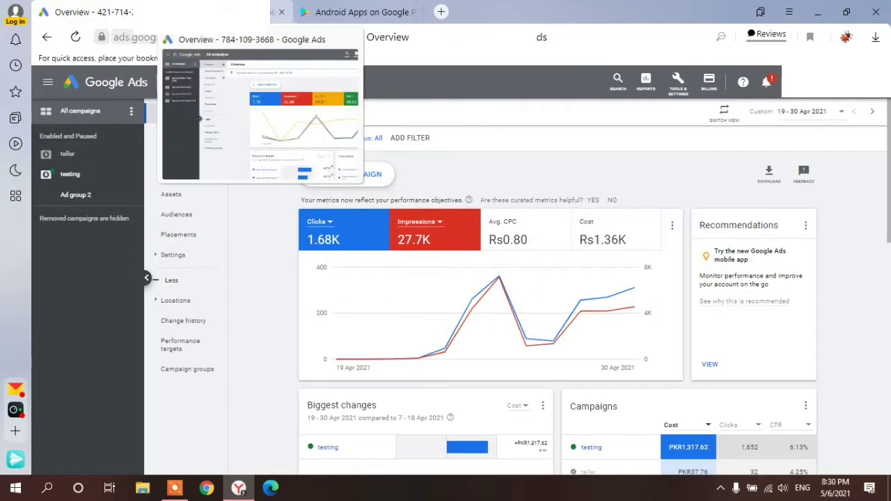
pyautogui.click(279, 12)
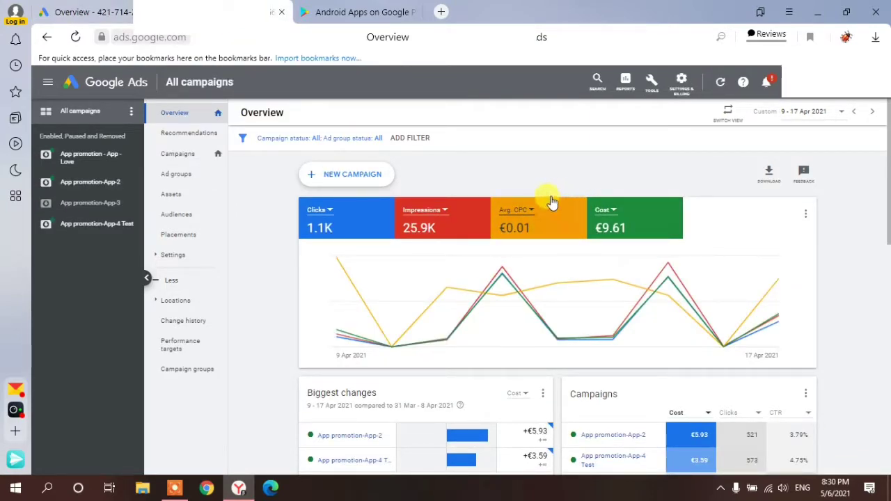
pyautogui.click(89, 14)
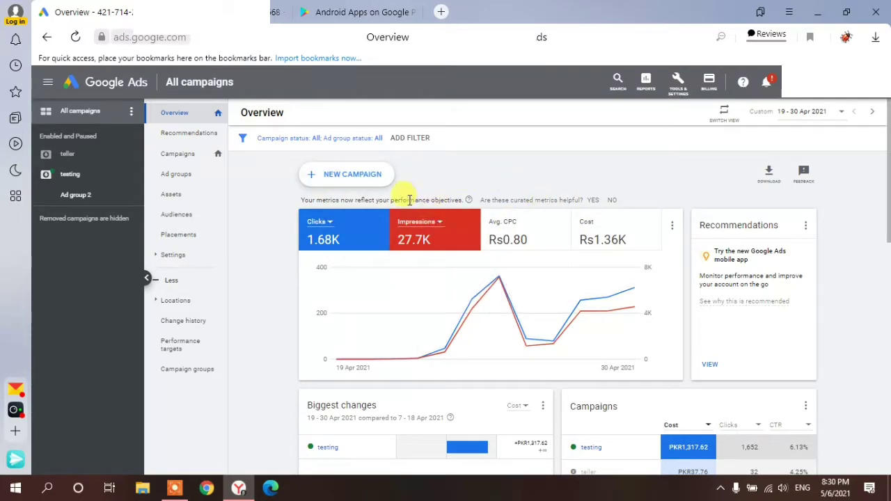
pyautogui.click(279, 12)
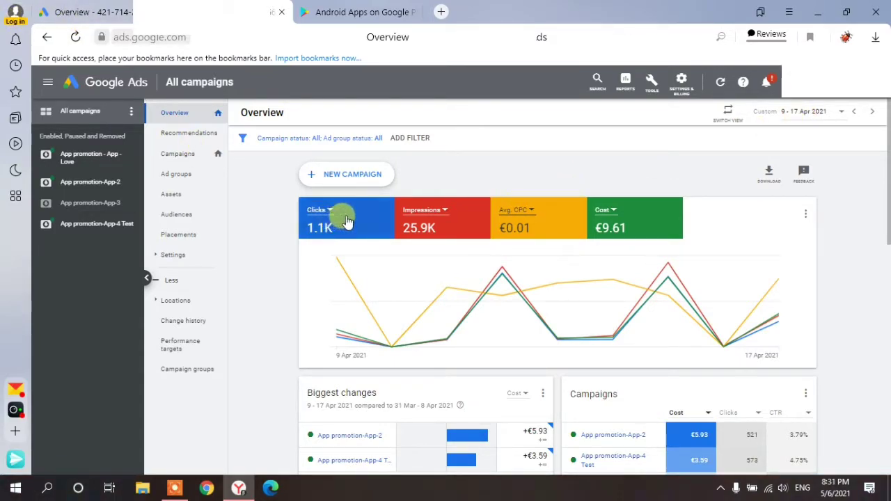
pyautogui.click(91, 14)
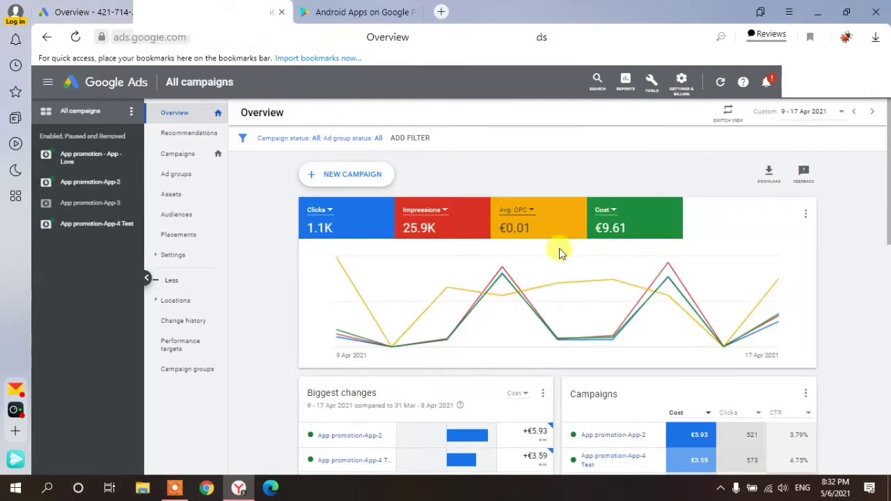
pyautogui.click(517, 230)
pyautogui.click(498, 211)
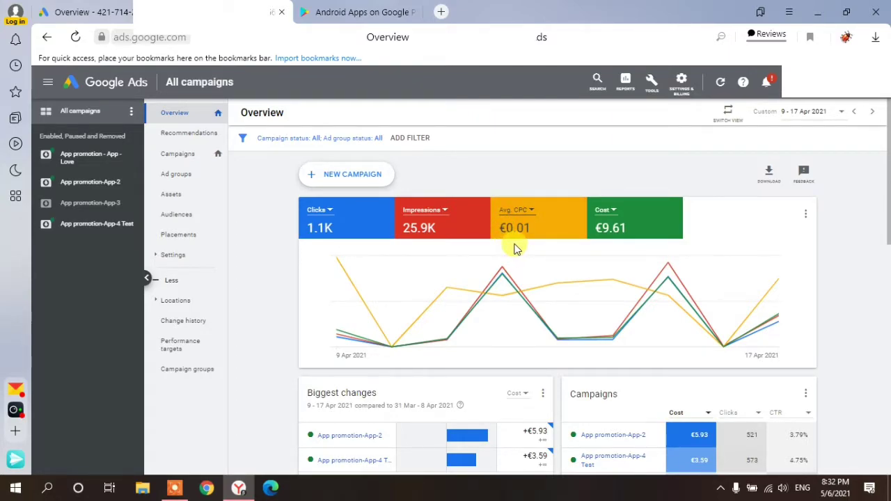
pyautogui.click(479, 221)
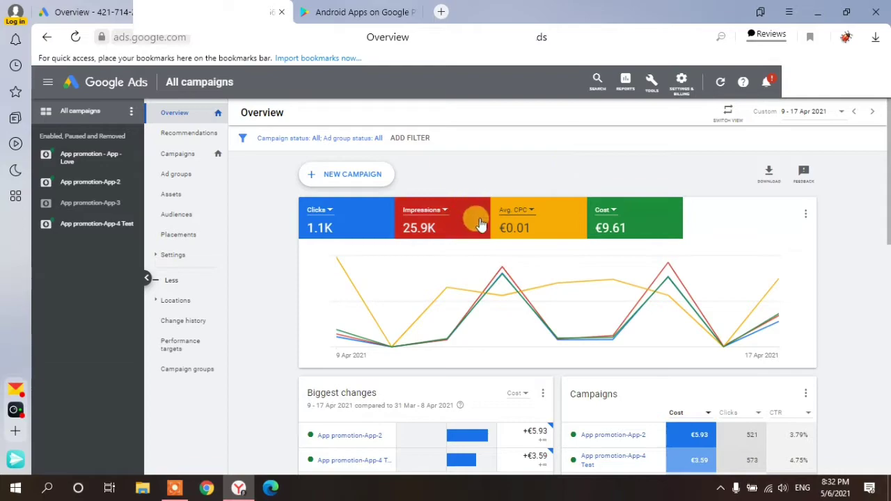
pyautogui.click(540, 224)
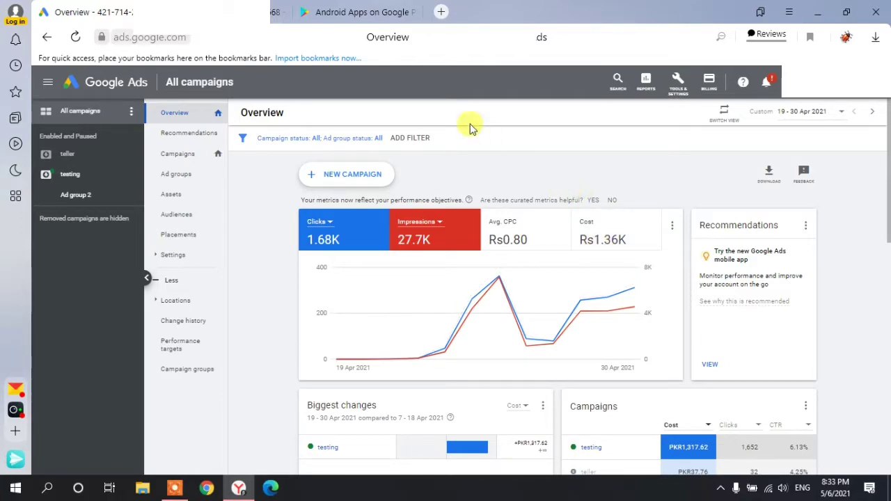
pyautogui.click(275, 12)
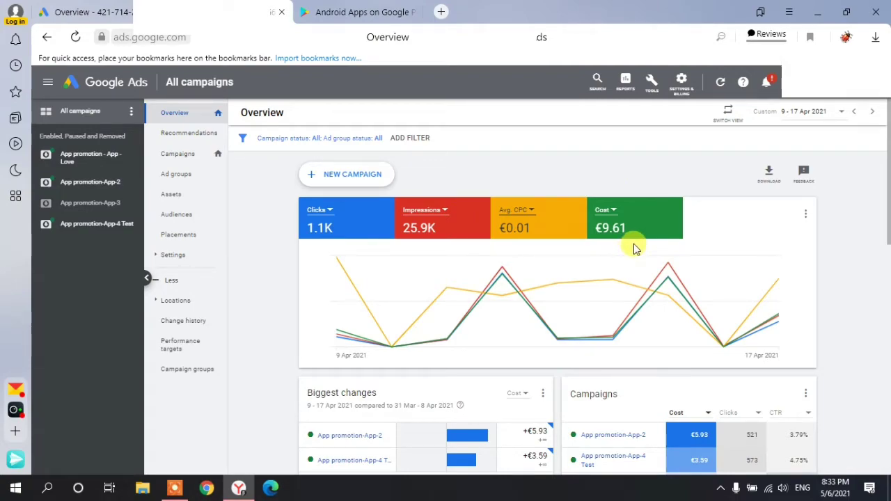
pyautogui.click(47, 18)
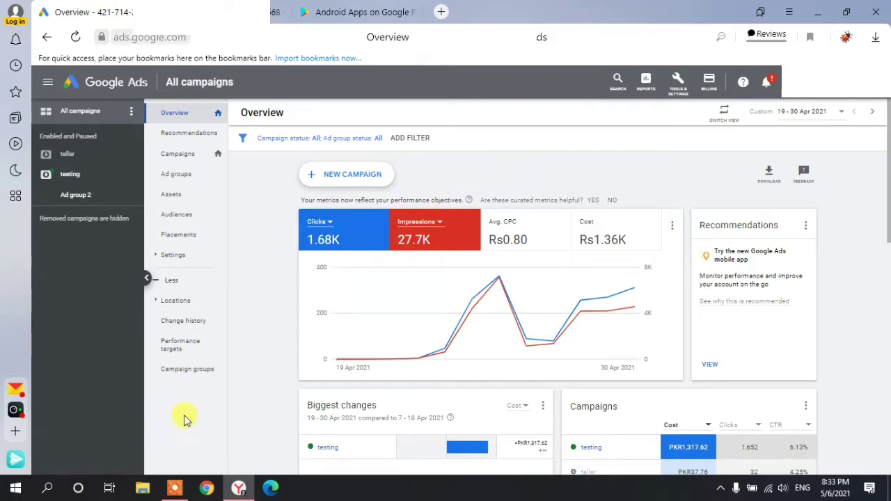
pyautogui.click(174, 489)
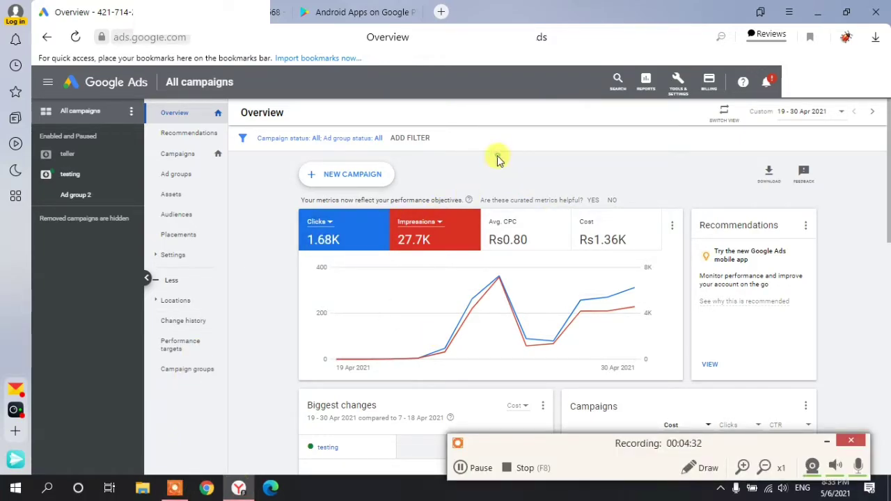
pyautogui.click(831, 443)
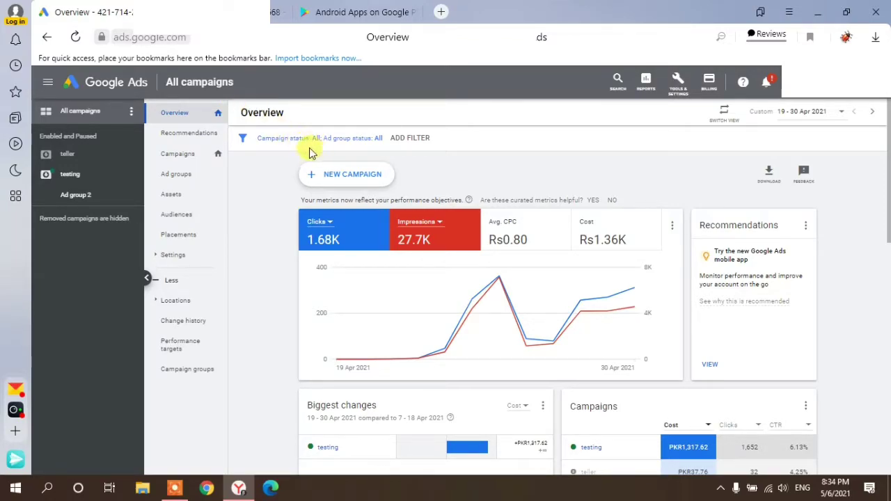
# Step: Start a new campaign in the account containing the testing campaign and choose App promotion as its goal
pyautogui.click(358, 178)
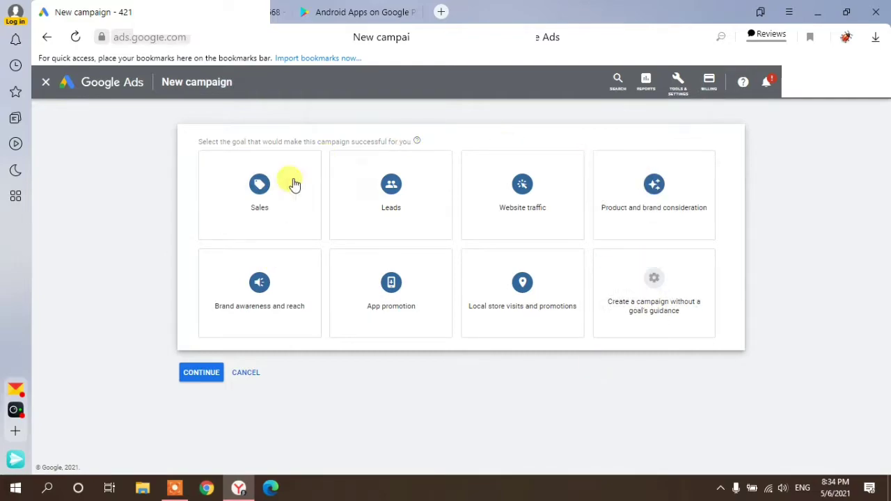
pyautogui.moveTo(381, 298)
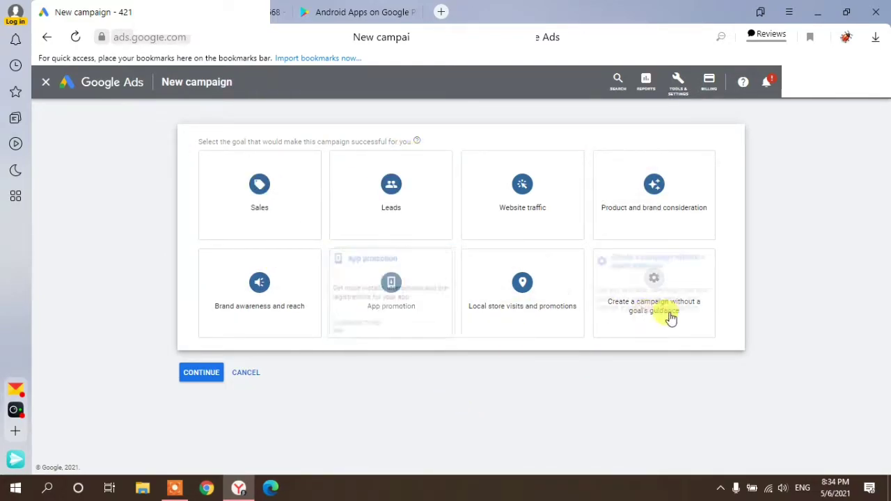
pyautogui.moveTo(657, 313)
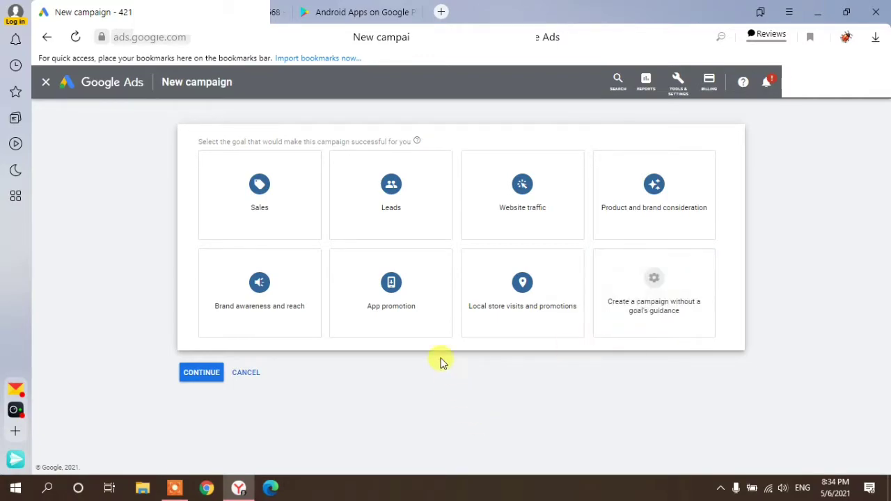
pyautogui.moveTo(408, 325)
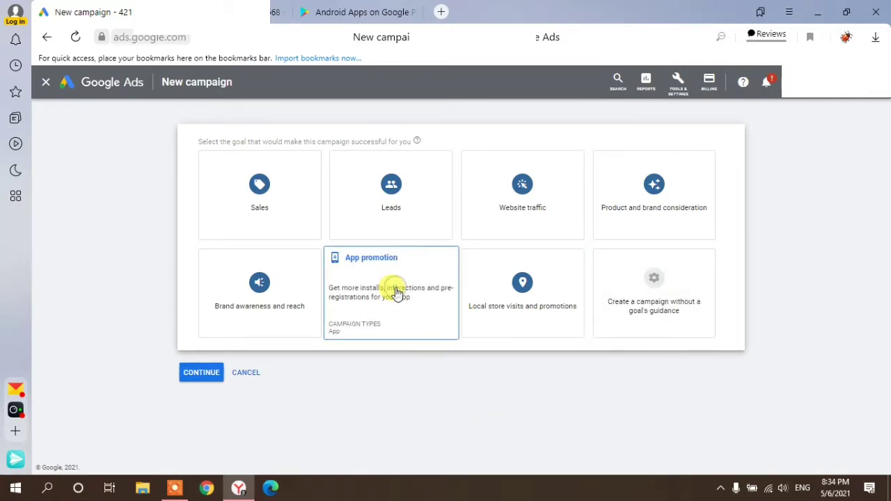
pyautogui.click(395, 293)
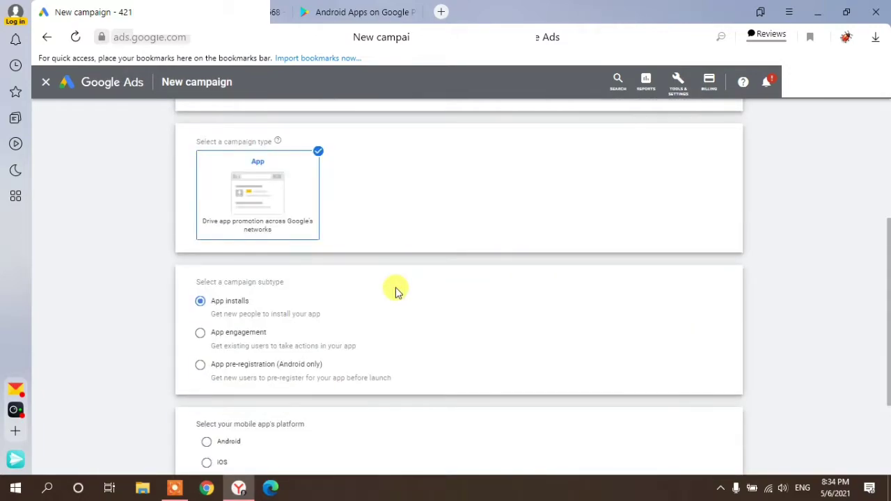
# Step: Set the mobile app's platform to Android for the App installs campaign
pyautogui.scroll(-2, 393, 286)
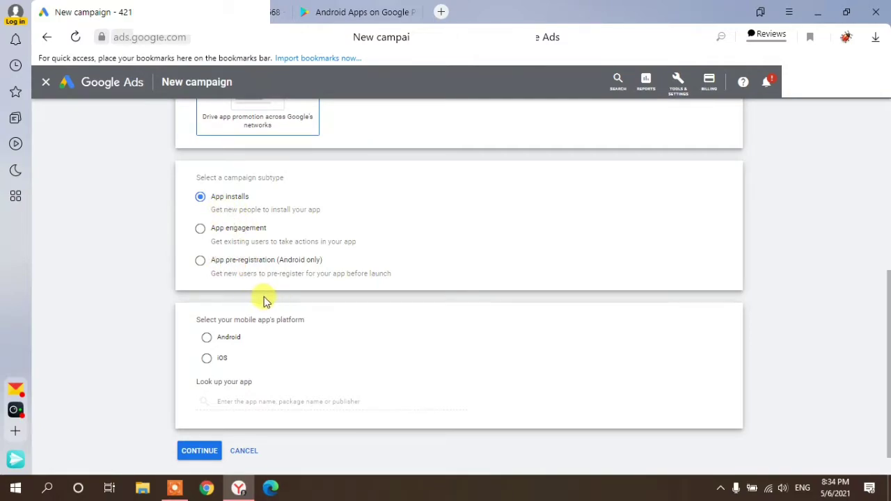
pyautogui.scroll(-1, 264, 301)
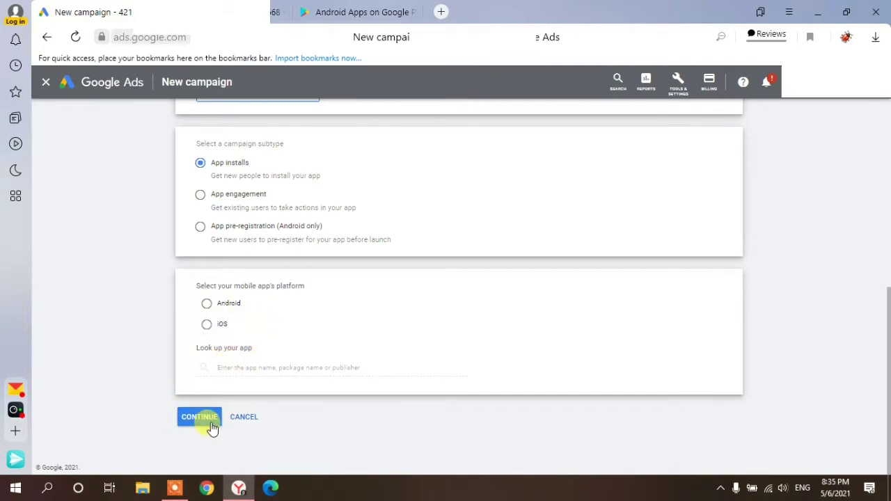
pyautogui.scroll(1, 179, 152)
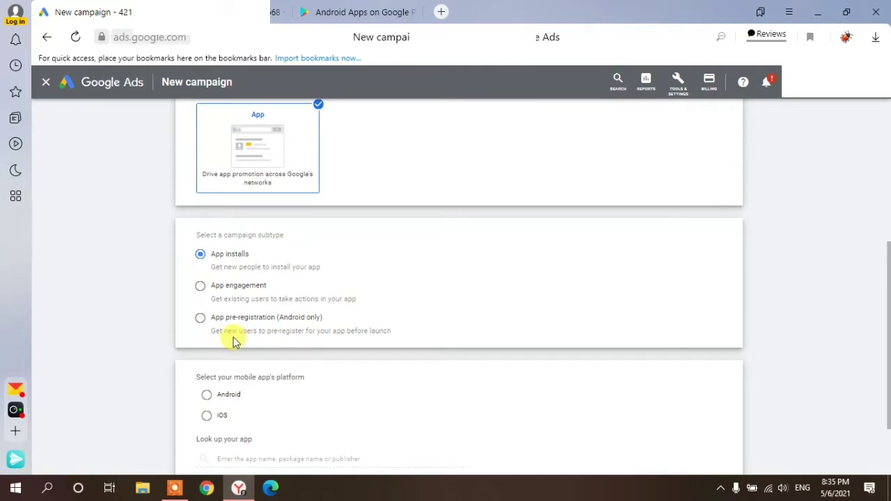
pyautogui.scroll(-1, 254, 317)
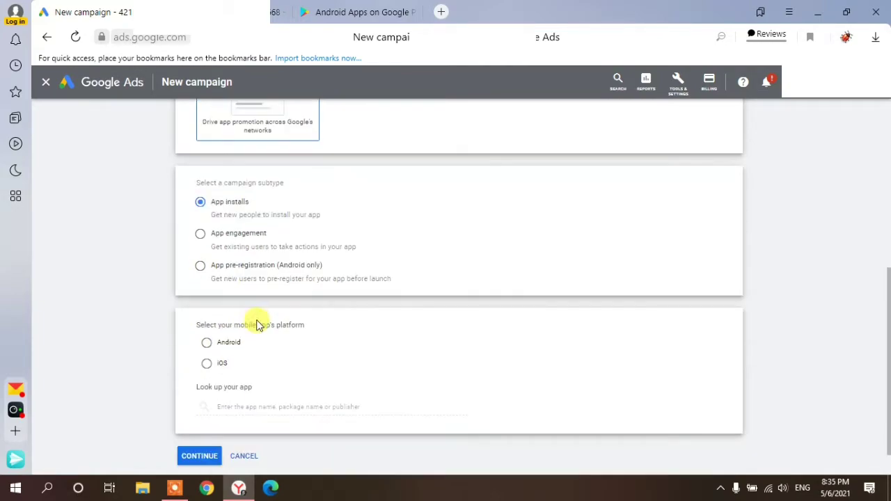
pyautogui.click(206, 343)
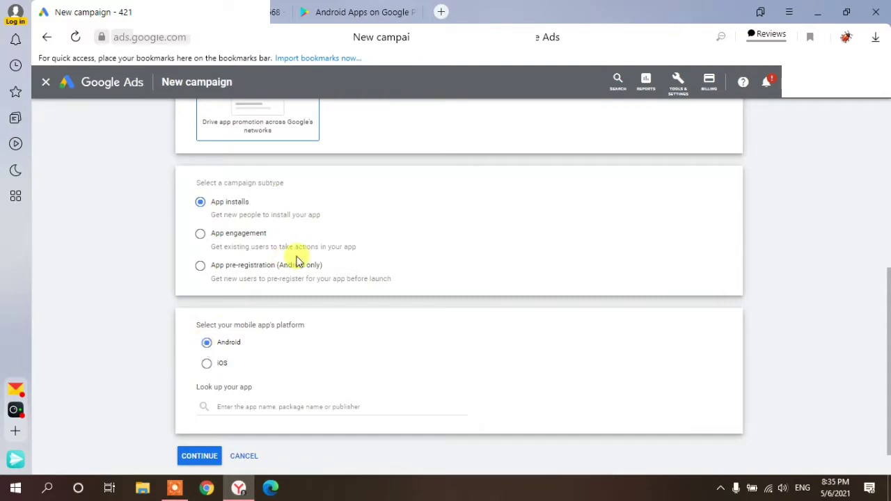
pyautogui.scroll(1, 322, 56)
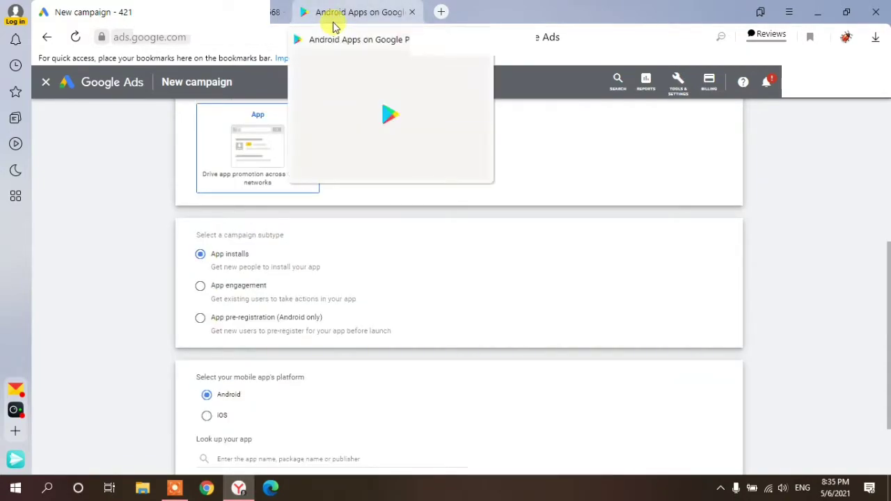
pyautogui.click(177, 491)
pyautogui.click(478, 468)
pyautogui.press('F7')
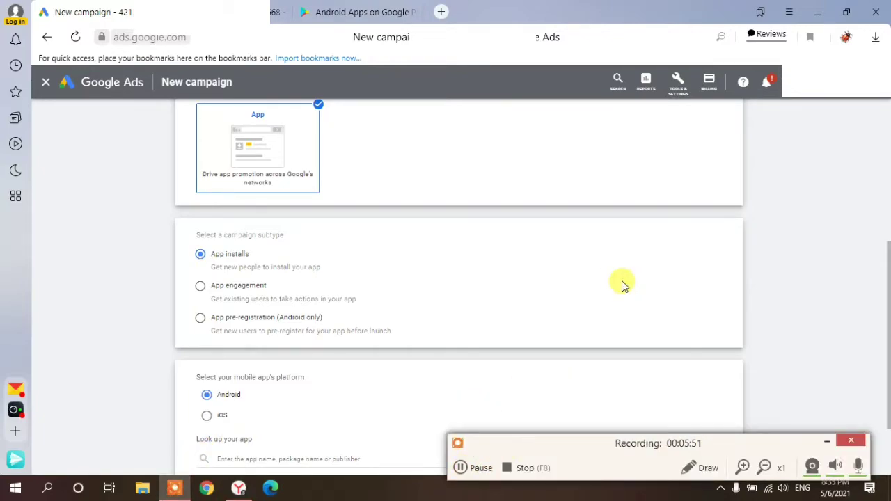
pyautogui.click(826, 441)
pyautogui.scroll(-2, 331, 284)
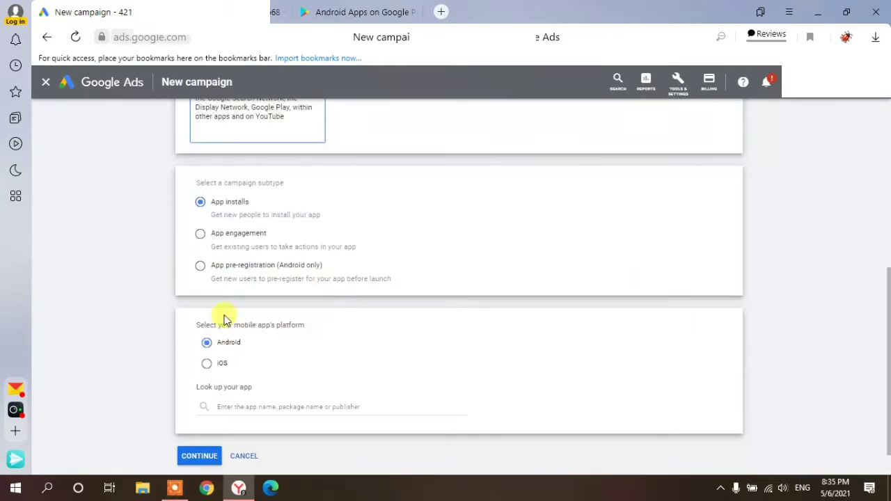
pyautogui.click(209, 341)
# Step: Switch to Google Play, search for "vpn dr" and open the VPN DR app's page
pyautogui.click(356, 12)
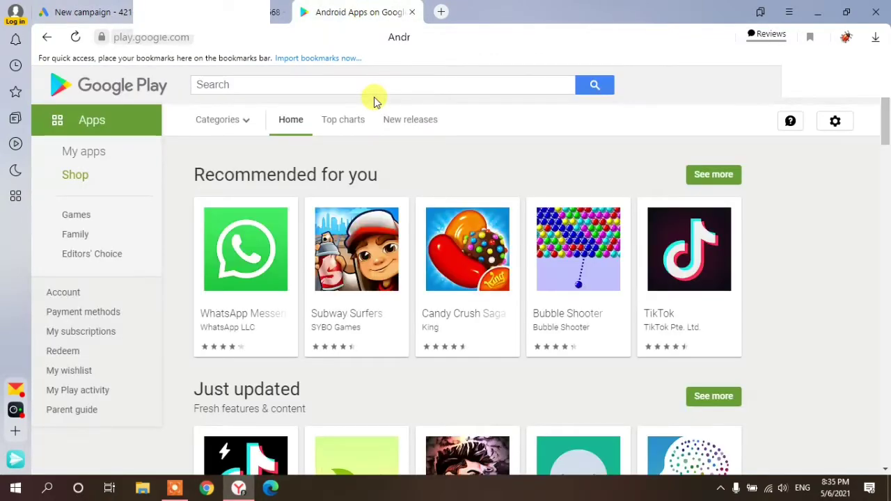
pyautogui.click(371, 90)
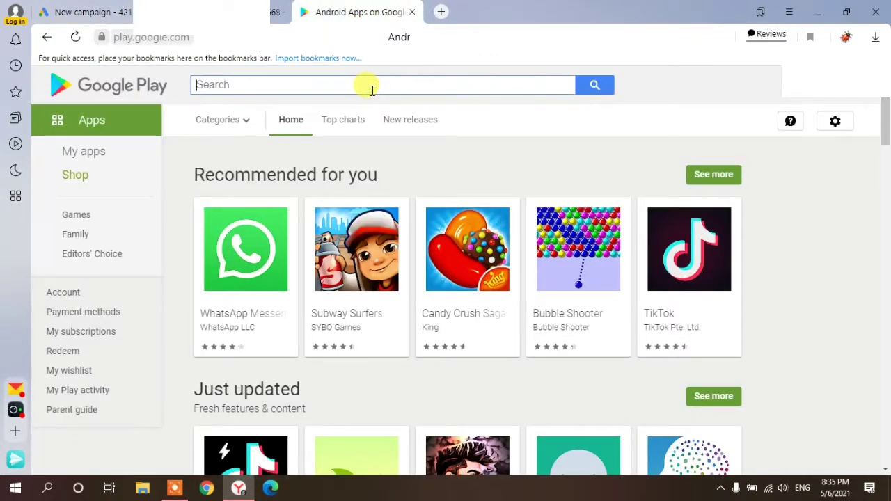
pyautogui.write('vpn dr')
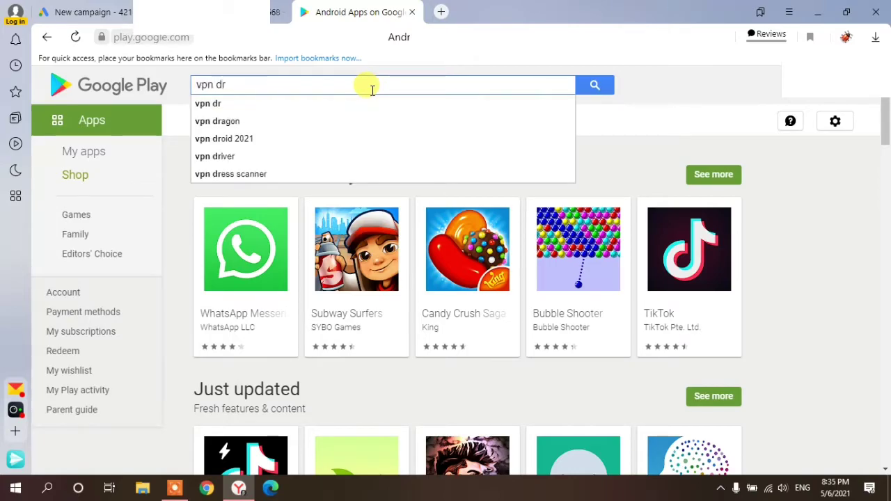
pyautogui.press('Return')
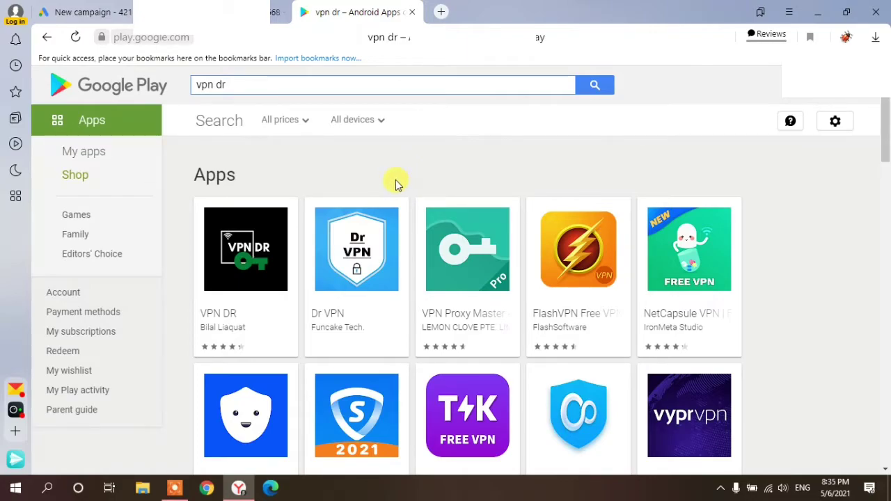
pyautogui.click(235, 272)
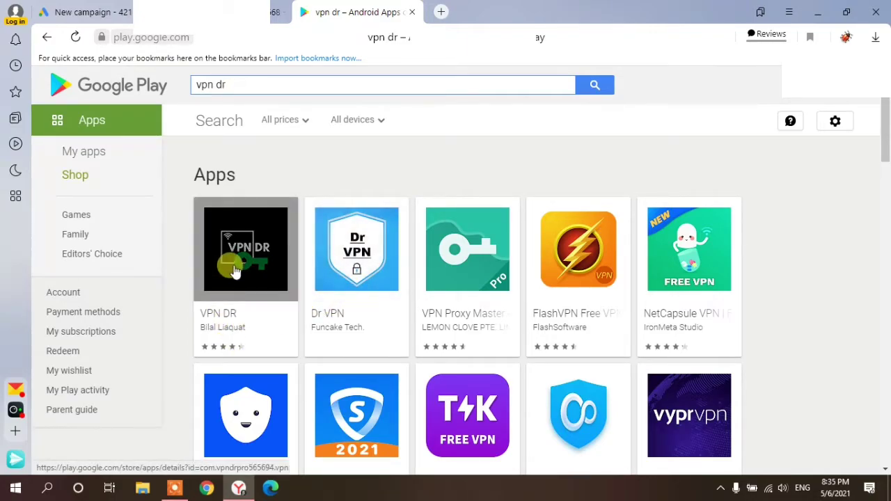
pyautogui.click(238, 254)
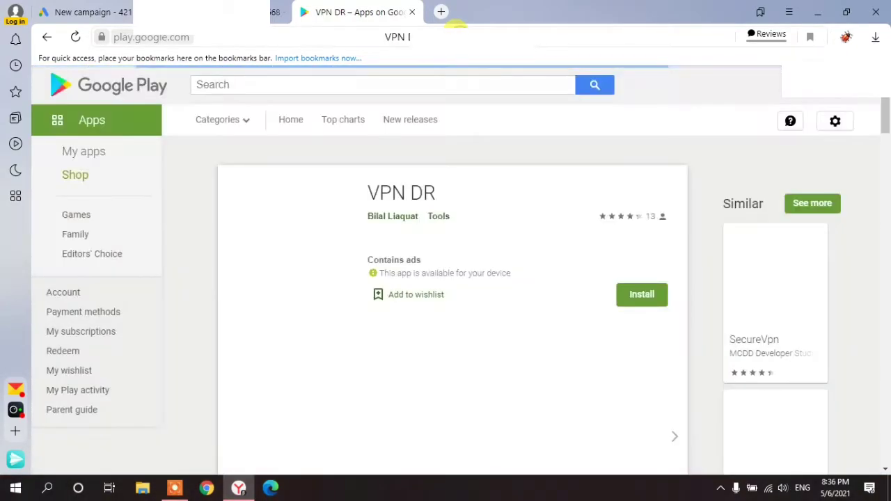
# Step: Highlight the app ID in the Play Store address, then return to Google Ads, choose VPN DR as the app and continue
pyautogui.click(411, 37)
pyautogui.moveTo(411, 36); pyautogui.dragTo(331, 37)
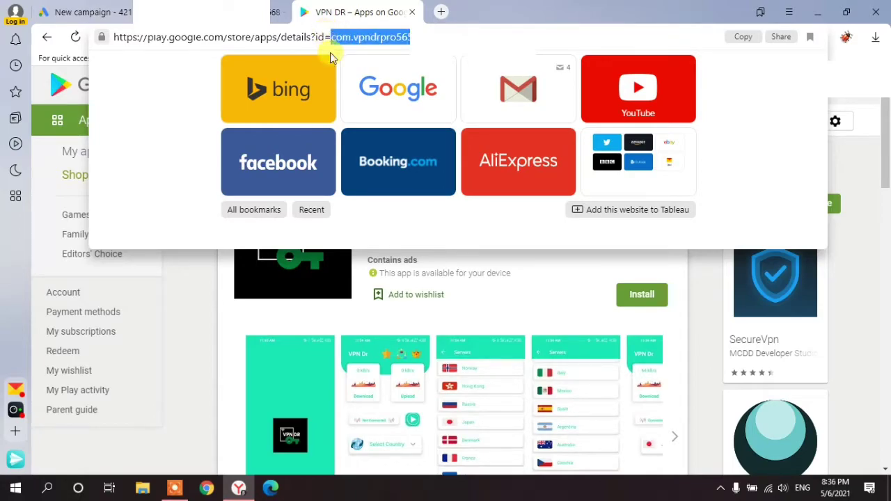
pyautogui.click(81, 12)
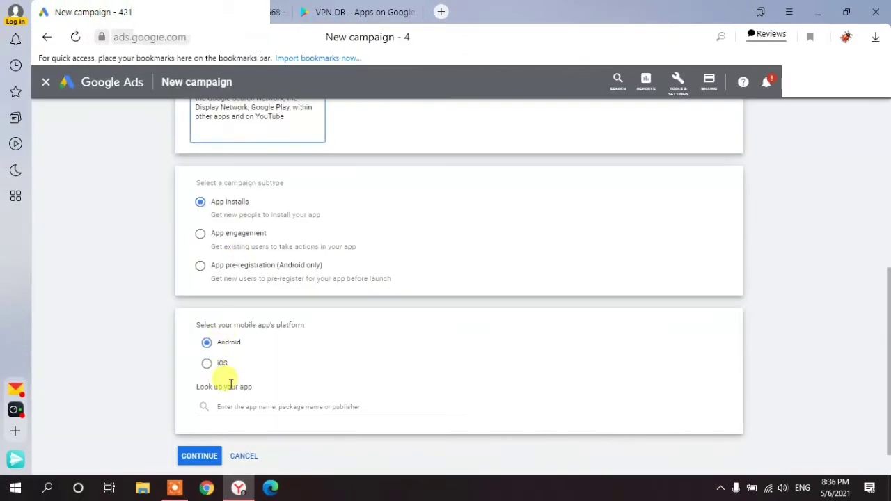
pyautogui.rightClick(236, 406)
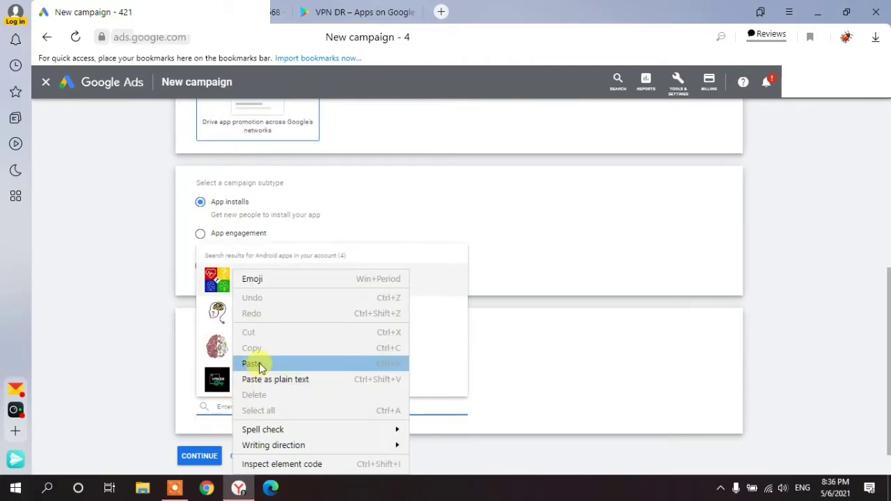
pyautogui.click(216, 381)
pyautogui.click(216, 381)
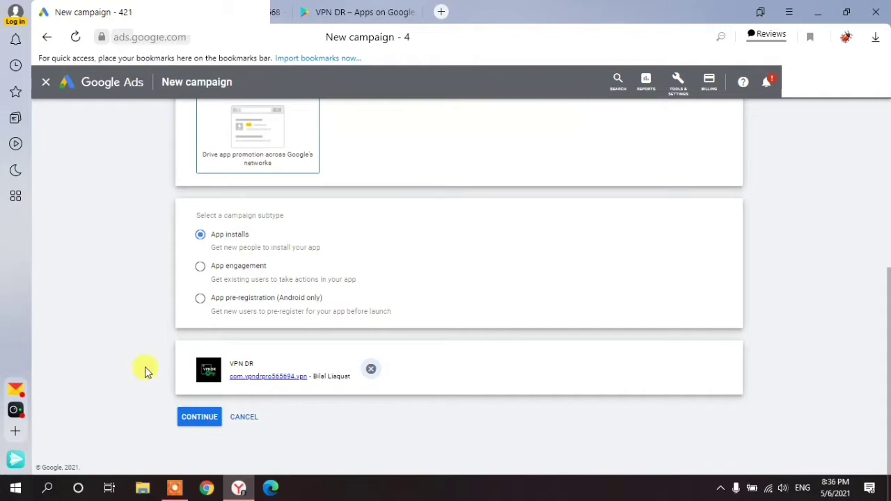
pyautogui.click(198, 421)
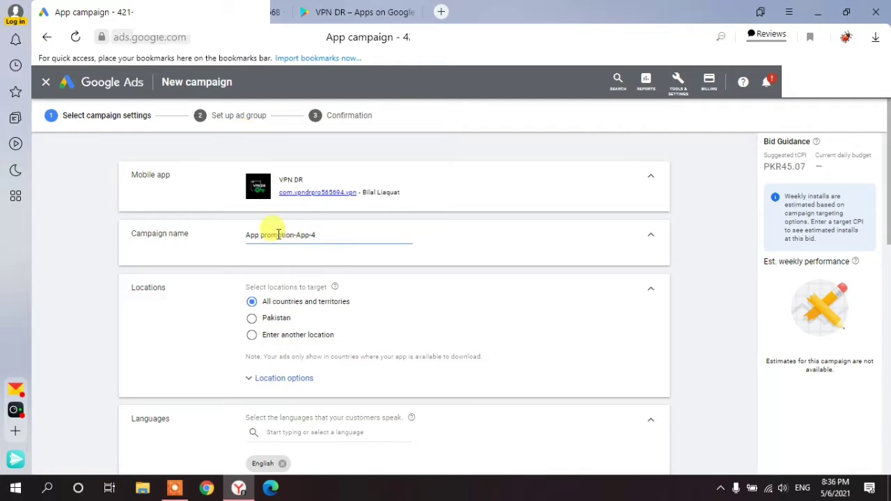
# Step: Replace the default campaign name with "Vpn"
pyautogui.moveTo(326, 235); pyautogui.dragTo(260, 236)
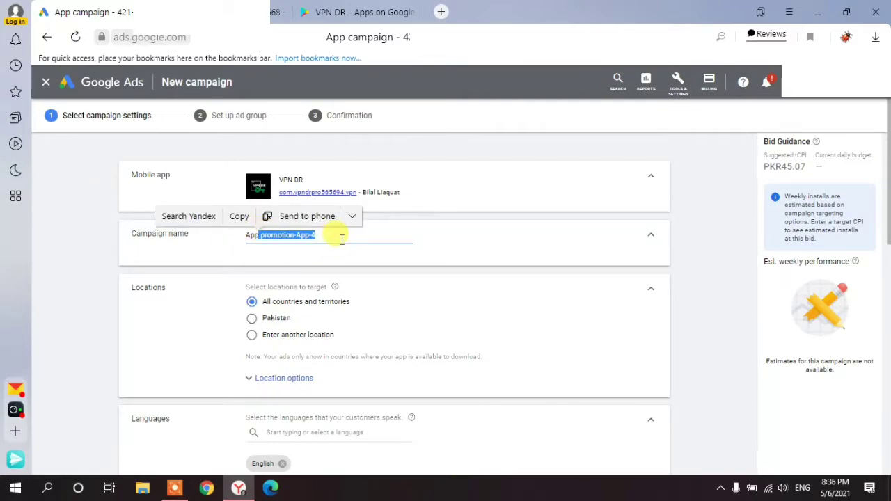
pyautogui.press('BackSpace')
pyautogui.press('BackSpace')
pyautogui.press('BackSpace')
pyautogui.press('BackSpace')
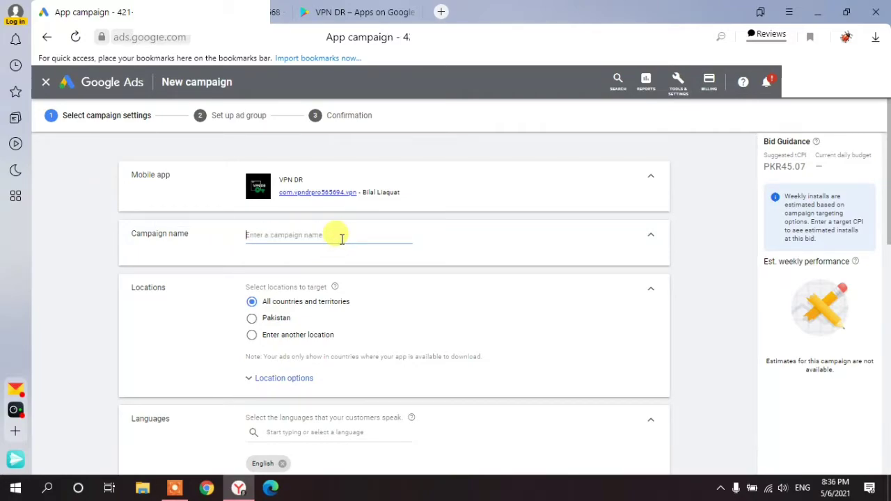
pyautogui.write('Vpn')
# Step: Switch the campaign's locations to a custom entry and exclude the country Spain
pyautogui.scroll(-1, 341, 238)
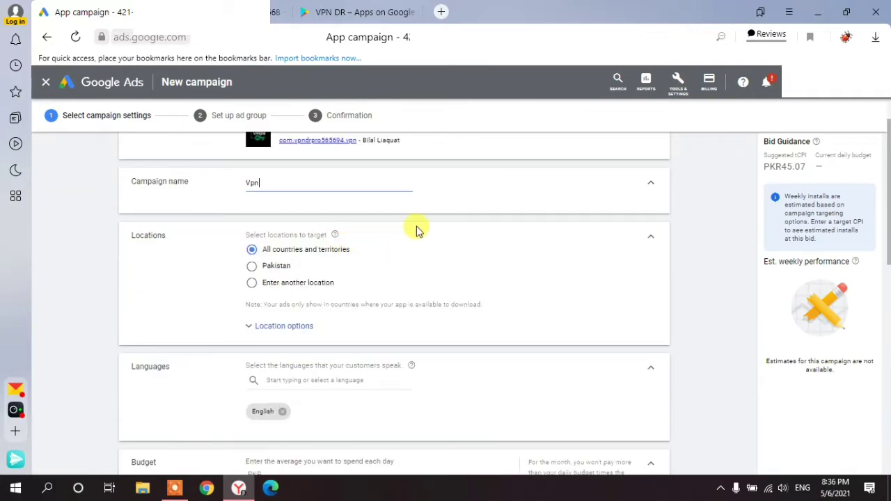
pyautogui.moveTo(132, 240); pyautogui.dragTo(172, 235)
pyautogui.click(173, 238)
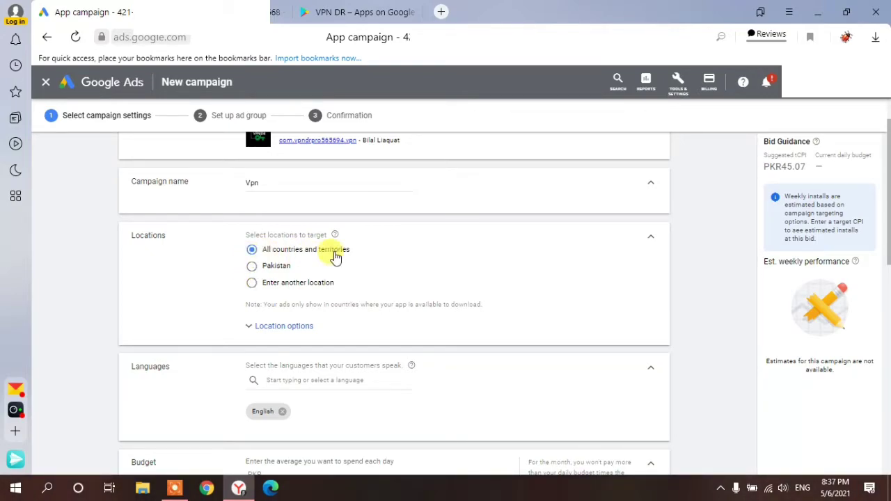
pyautogui.click(252, 285)
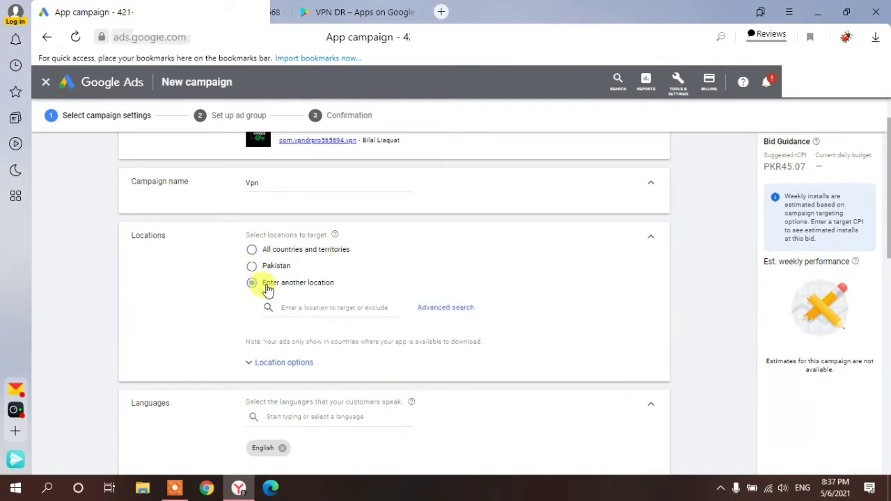
pyautogui.click(323, 308)
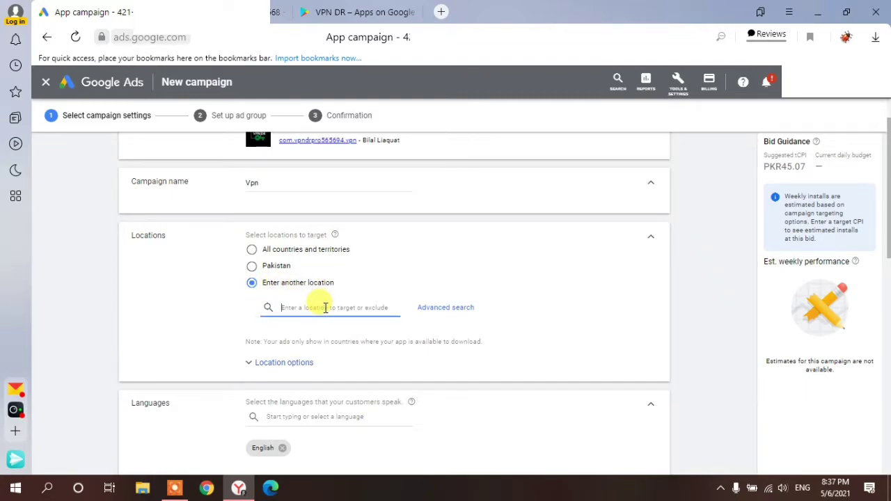
pyautogui.write('spain')
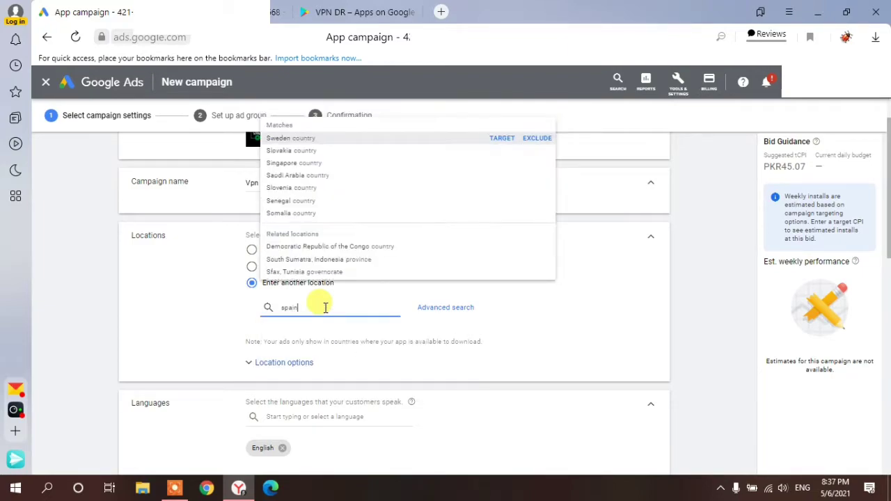
pyautogui.click(537, 138)
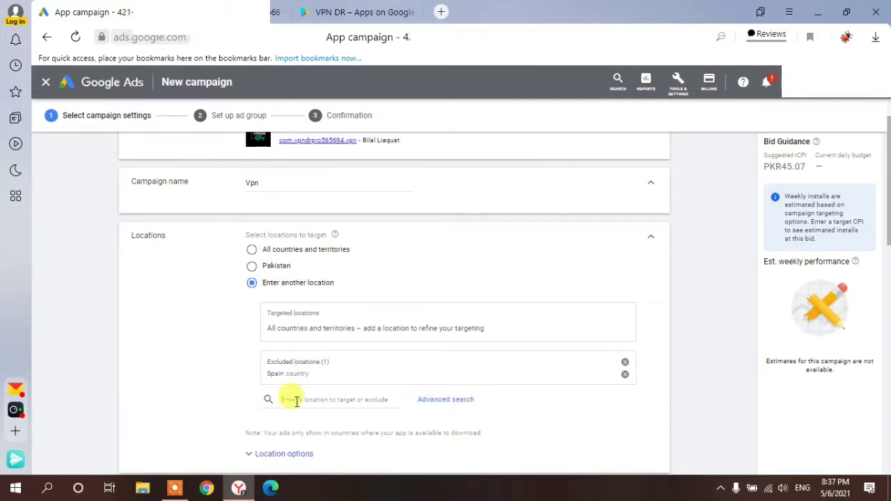
# Step: Search the locations for "uk" and add the United Kingdom as a targeted country
pyautogui.click(307, 399)
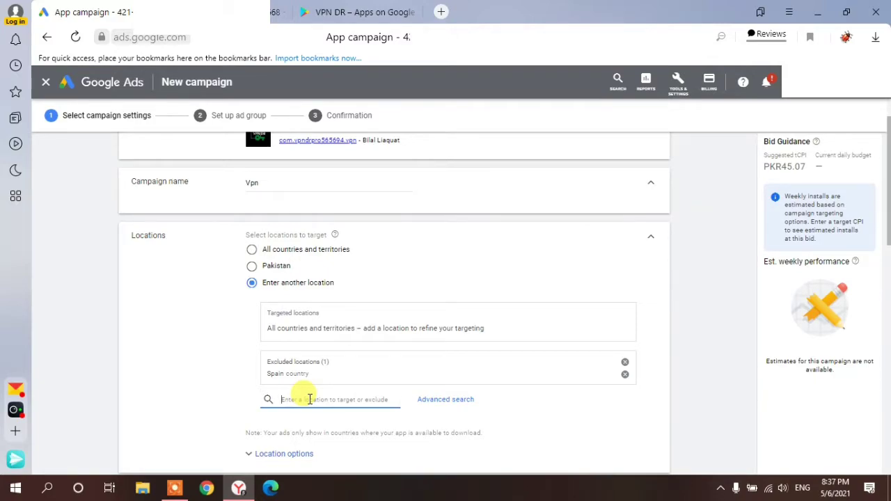
pyautogui.write('u')
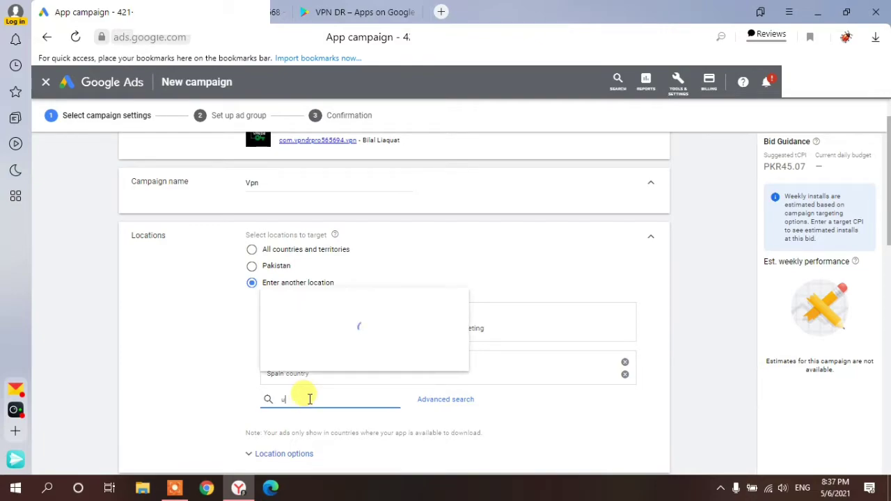
pyautogui.write('k')
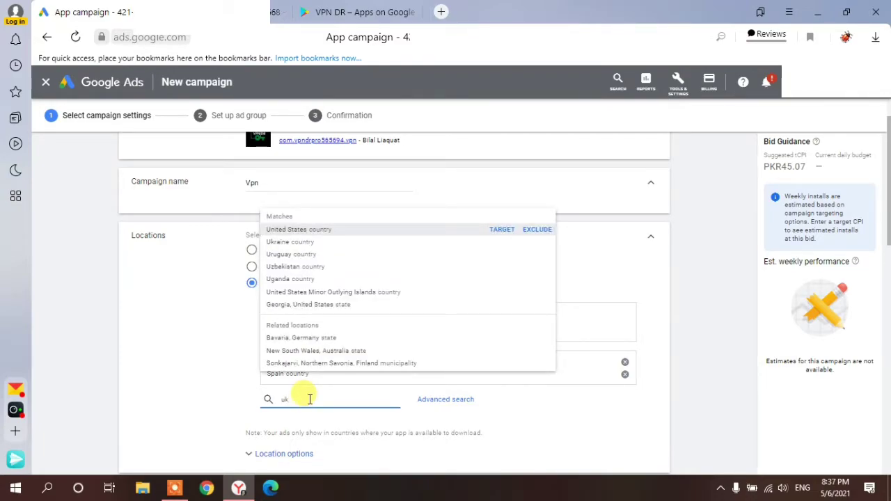
pyautogui.click(501, 232)
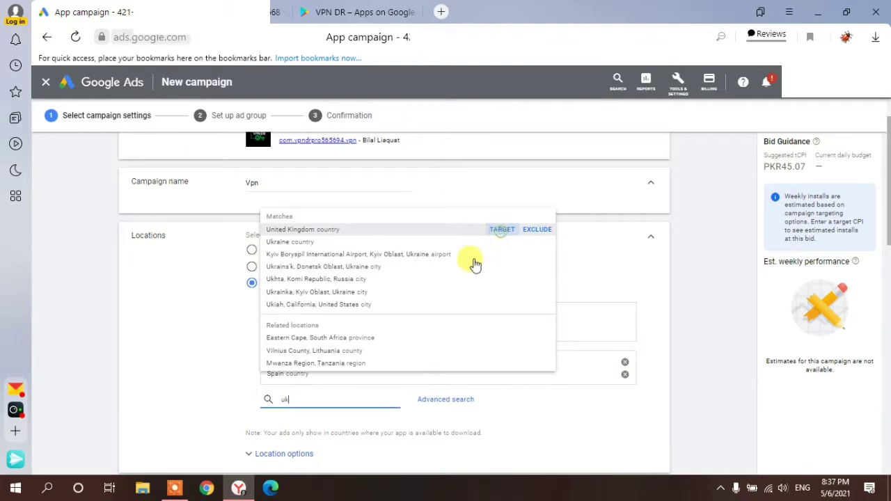
pyautogui.scroll(-1, 472, 264)
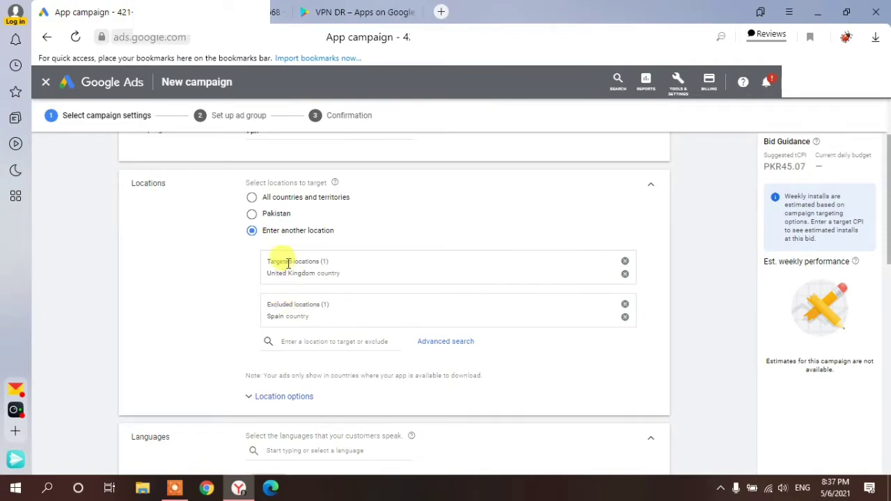
# Step: Review the targeted and excluded locations, and set the location targeting back to All countries and territories
pyautogui.moveTo(265, 263); pyautogui.dragTo(336, 268)
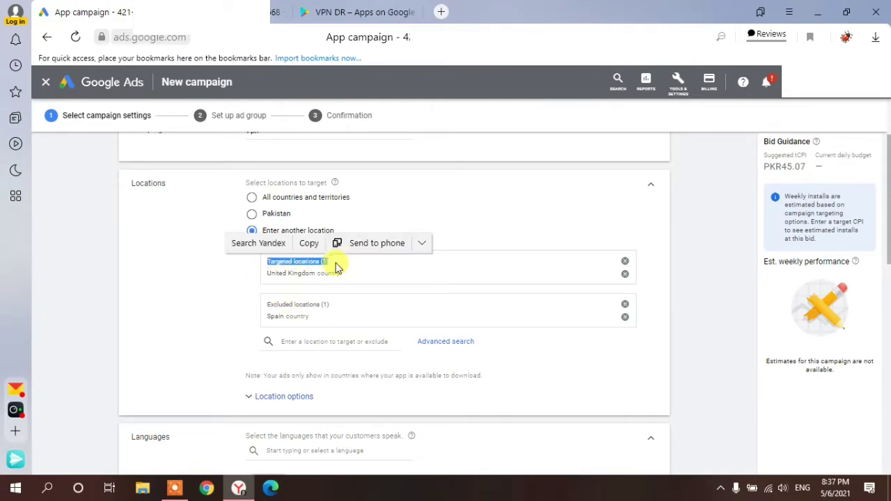
pyautogui.click(336, 268)
pyautogui.moveTo(267, 305); pyautogui.dragTo(340, 316)
pyautogui.click(339, 316)
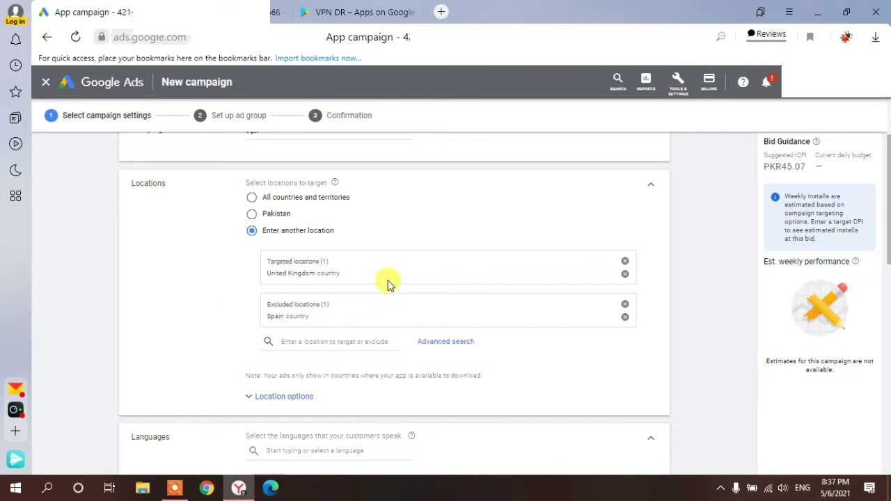
pyautogui.click(252, 200)
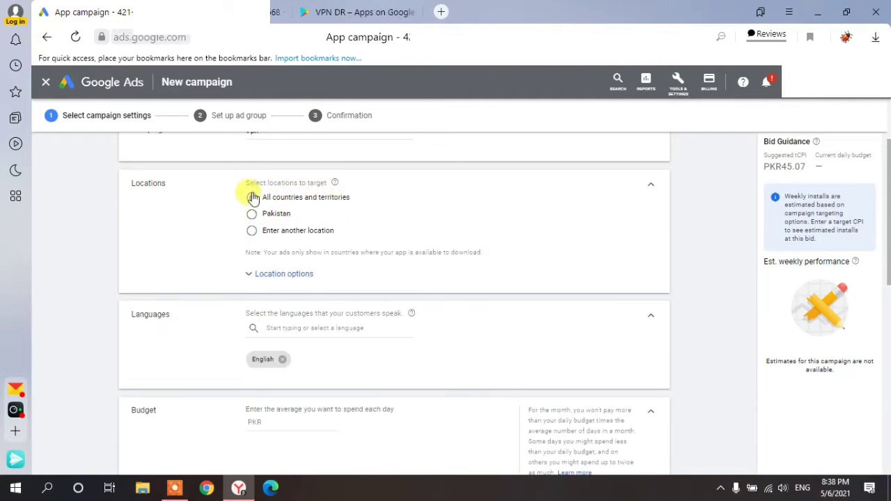
# Step: Set the campaign's average daily budget to PKR 200
pyautogui.scroll(-2, 425, 251)
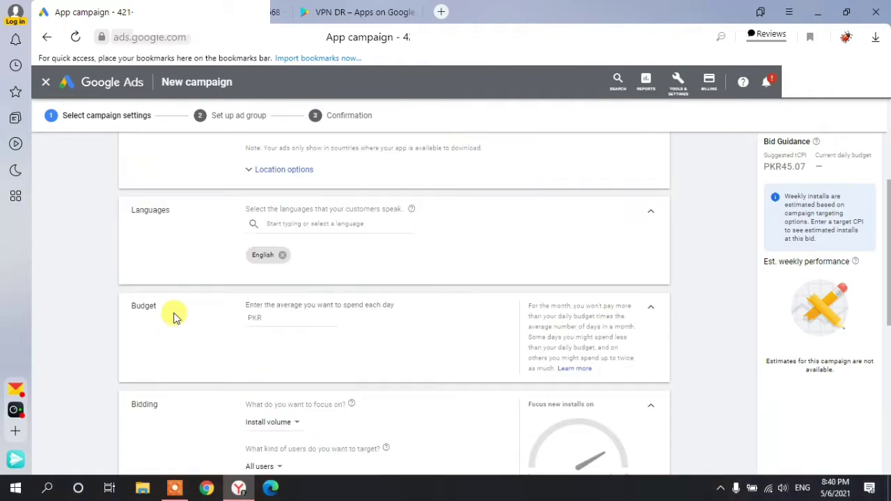
pyautogui.scroll(1, 185, 313)
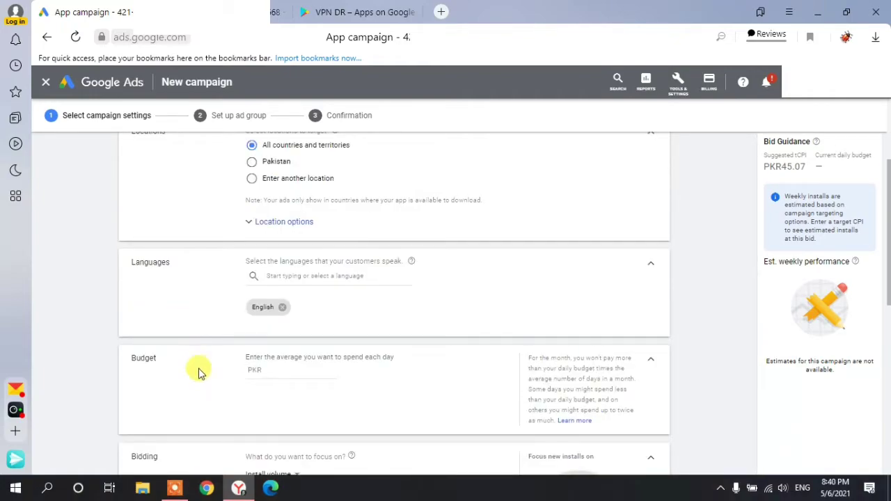
pyautogui.scroll(-2, 198, 374)
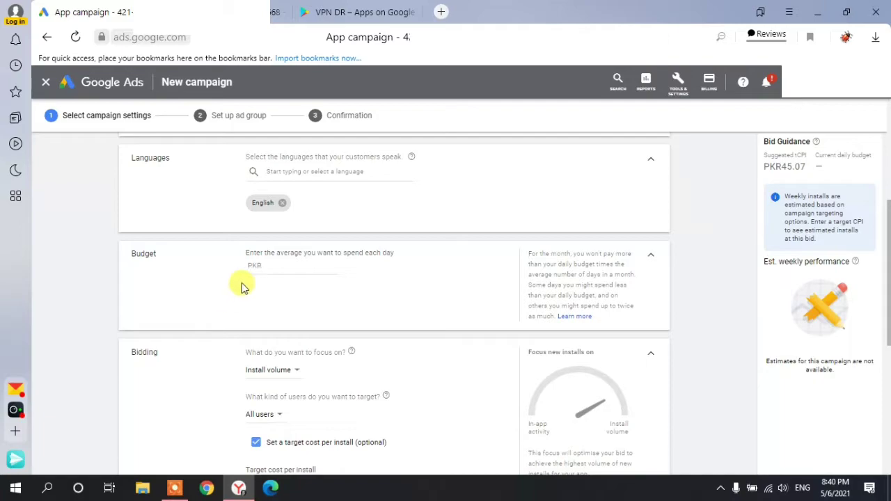
pyautogui.click(132, 252)
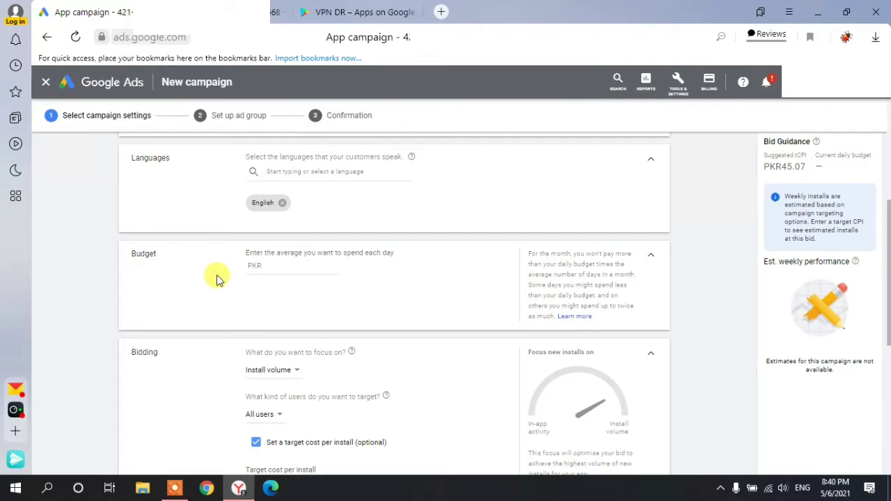
pyautogui.click(275, 265)
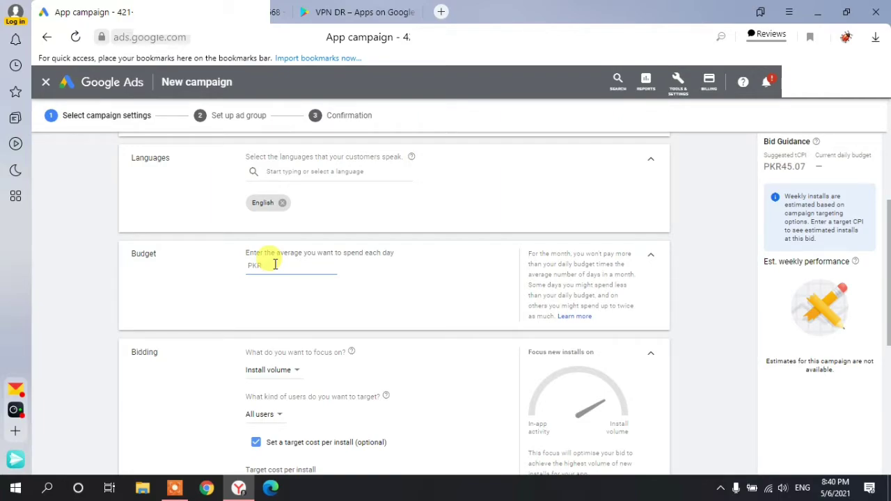
pyautogui.write('200')
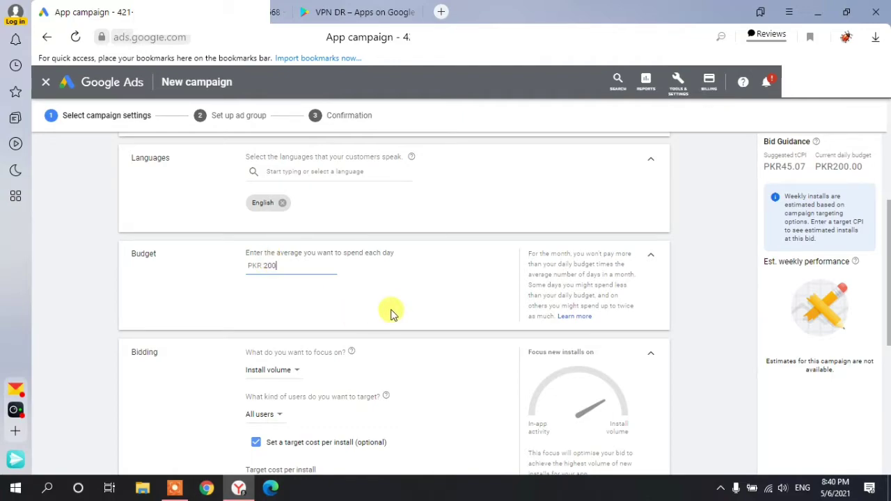
# Step: Turn off the optional target cost per install in the bidding settings and consult the other account's campaign overview
pyautogui.scroll(-1, 376, 310)
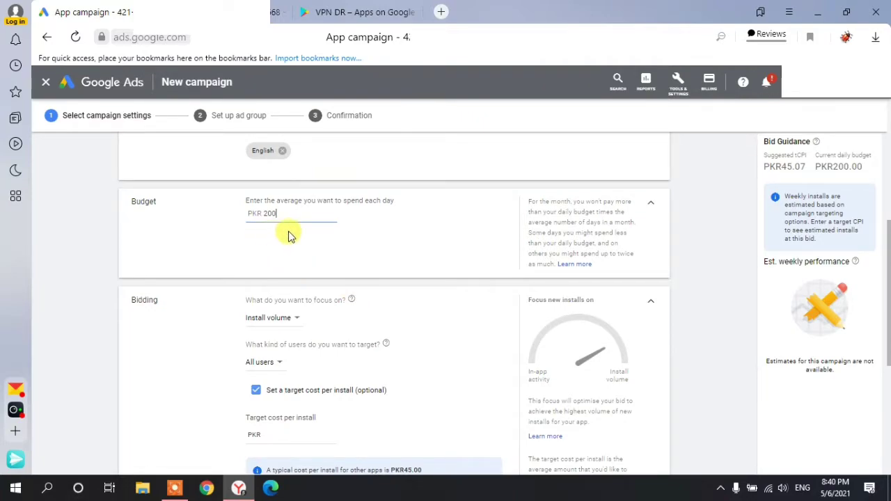
pyautogui.scroll(-2, 297, 236)
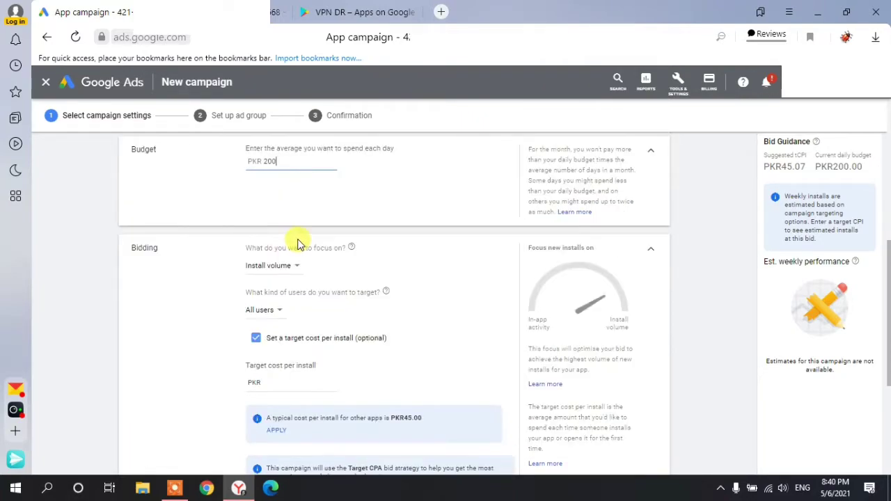
pyautogui.scroll(1, 298, 239)
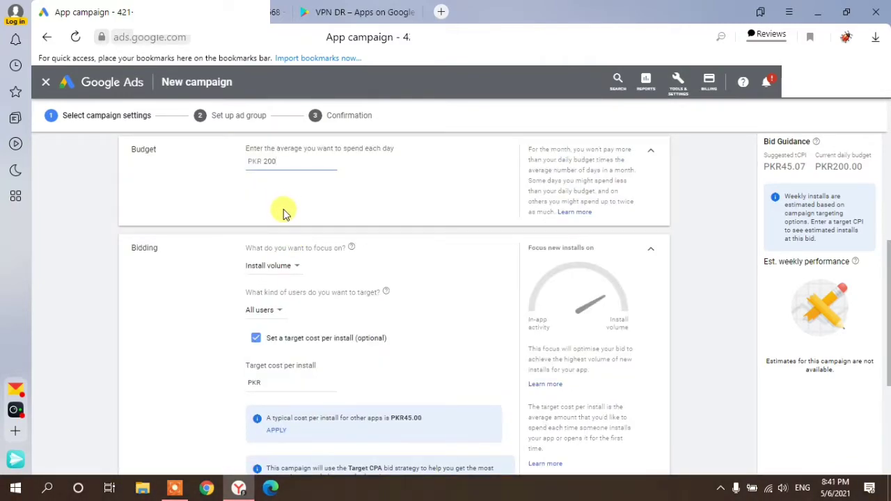
pyautogui.scroll(-1, 284, 213)
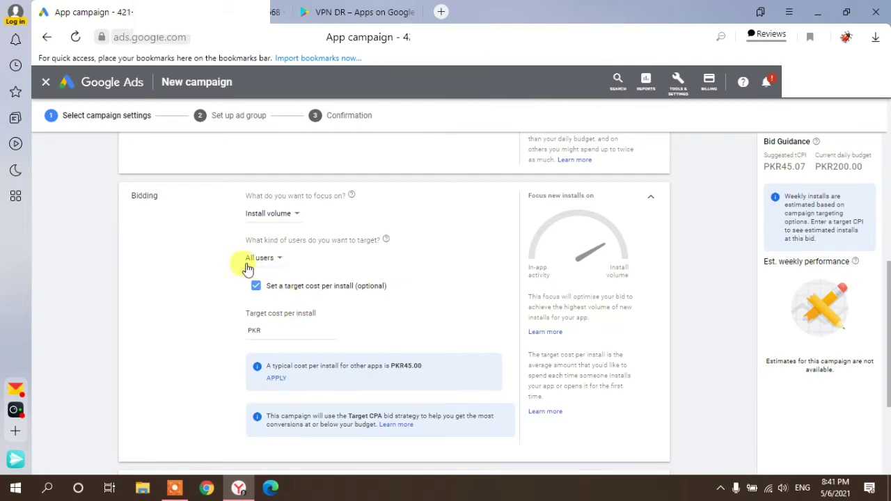
pyautogui.click(256, 291)
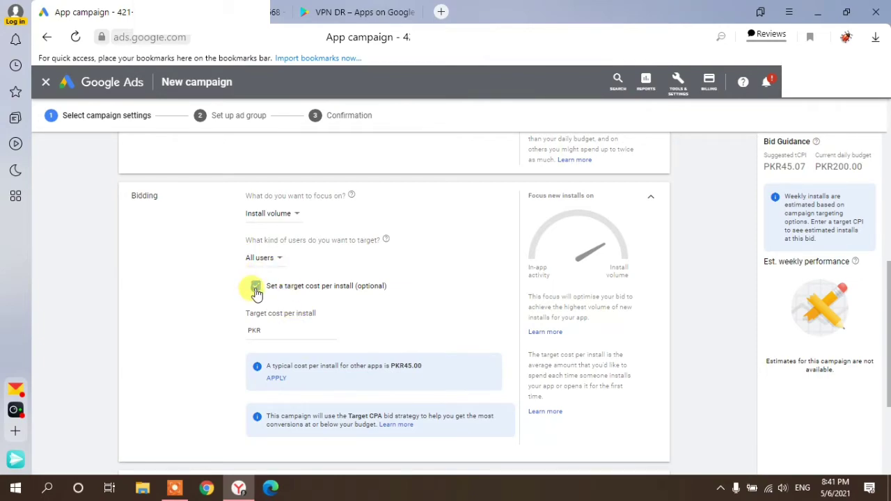
pyautogui.click(256, 286)
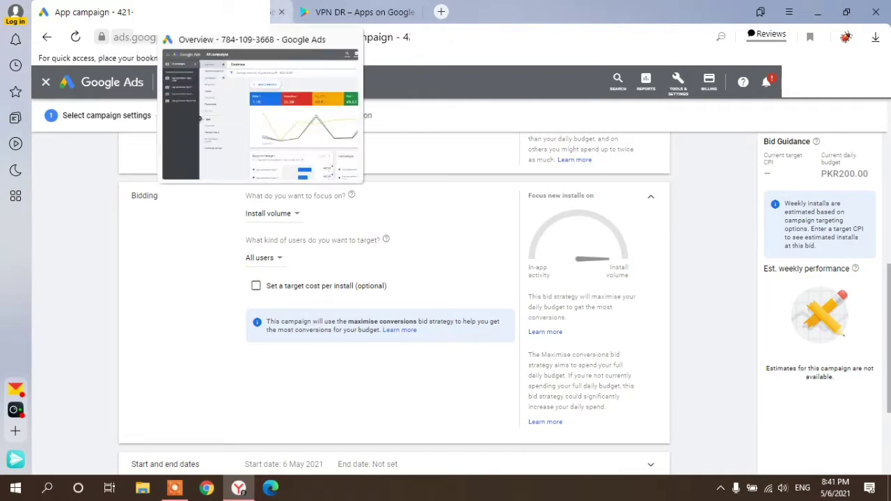
pyautogui.click(276, 12)
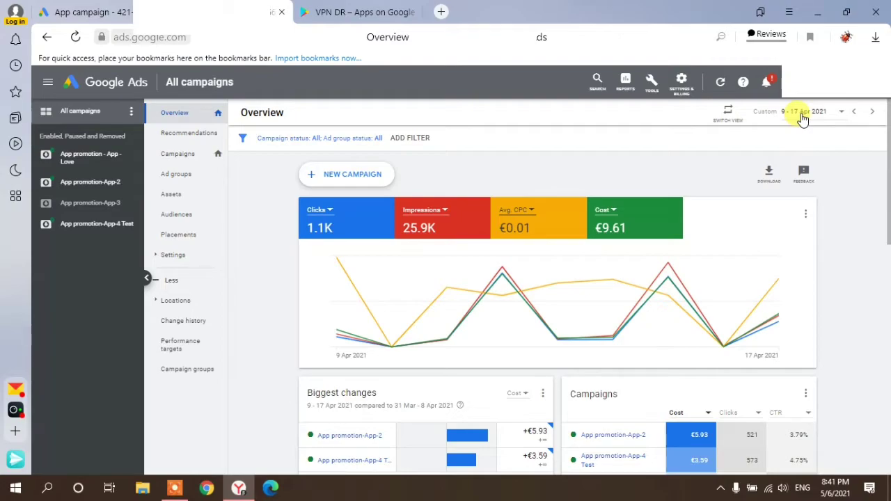
pyautogui.click(90, 11)
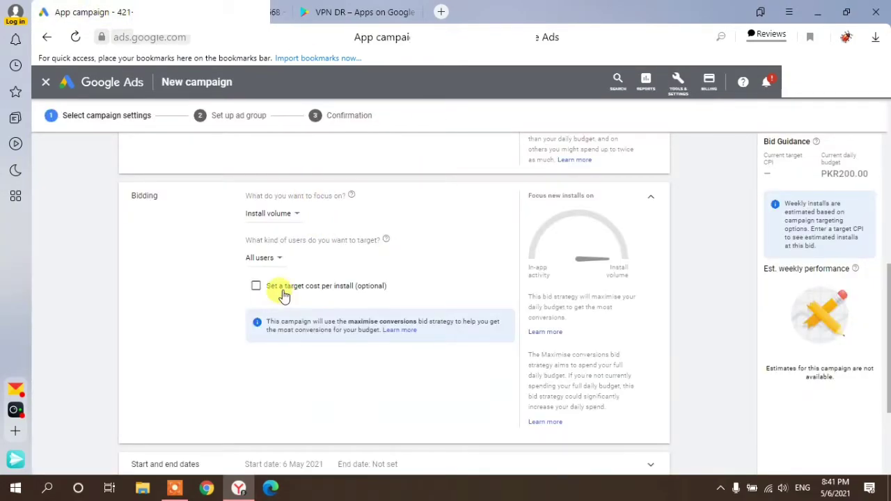
# Step: Switch the other account's overview to today, 6 May 2021, and examine its clicks, impressions, average CPC and cost figures
pyautogui.click(275, 12)
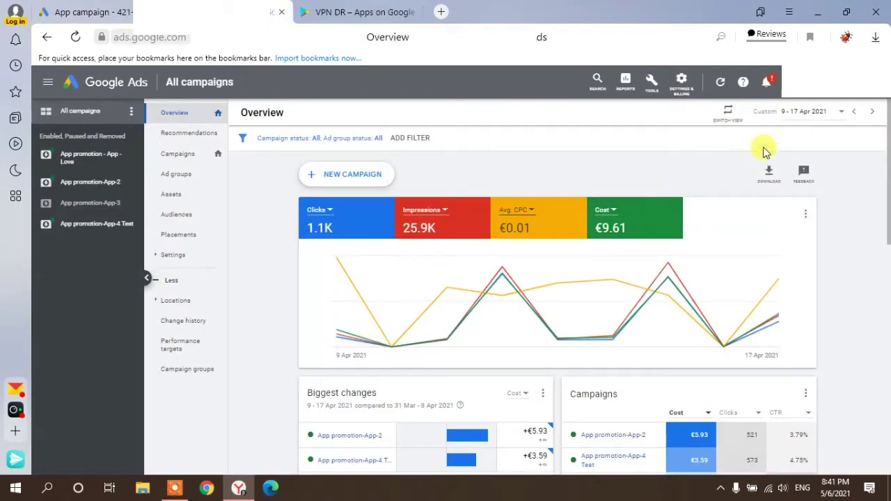
pyautogui.click(804, 120)
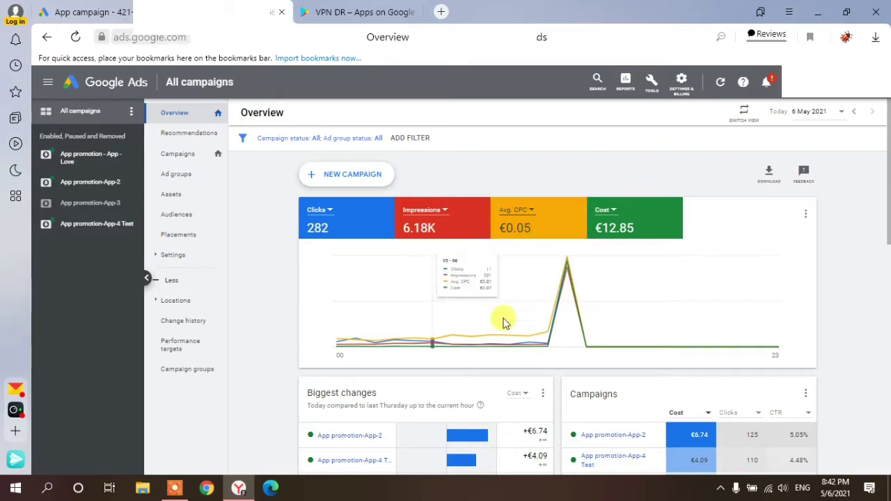
pyautogui.moveTo(569, 274)
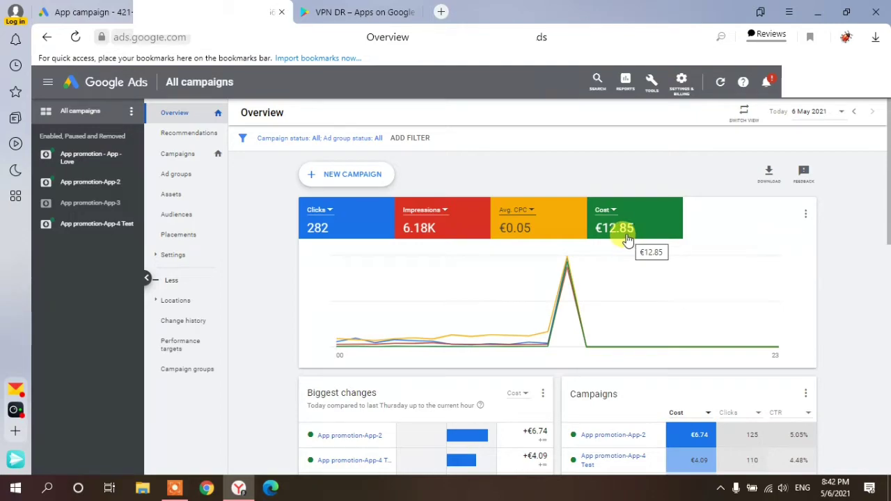
pyautogui.moveTo(480, 272)
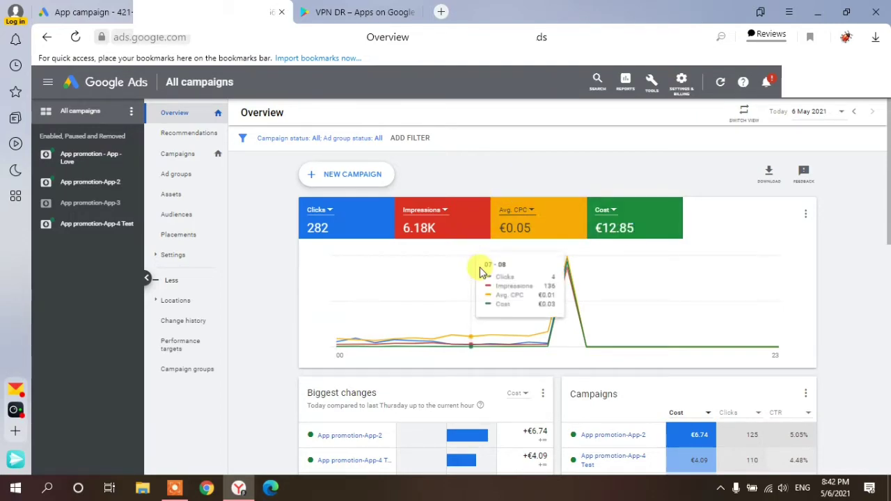
pyautogui.scroll(-1, 481, 272)
pyautogui.scroll(1, 344, 175)
# Step: Return to the new campaign, turn on the optional target cost per install and set it to PKR 2.50
pyautogui.click(344, 174)
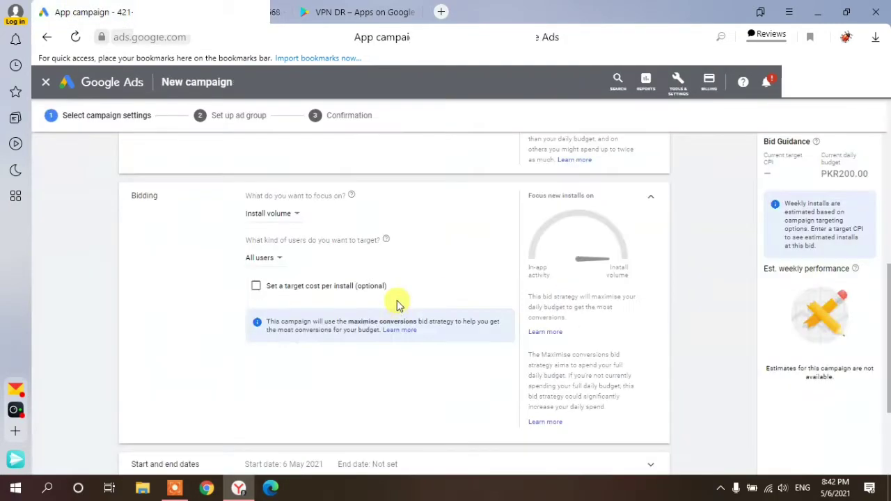
pyautogui.click(255, 290)
pyautogui.click(289, 335)
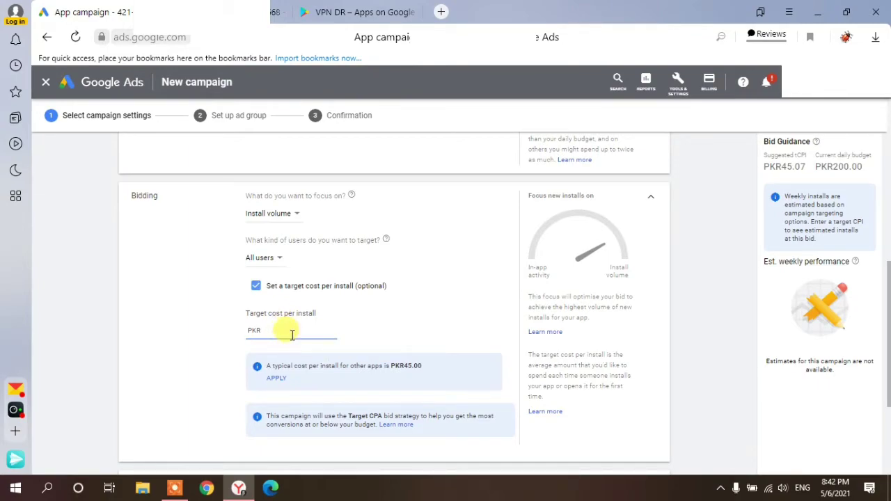
pyautogui.write('2.40')
pyautogui.doubleClick(293, 334)
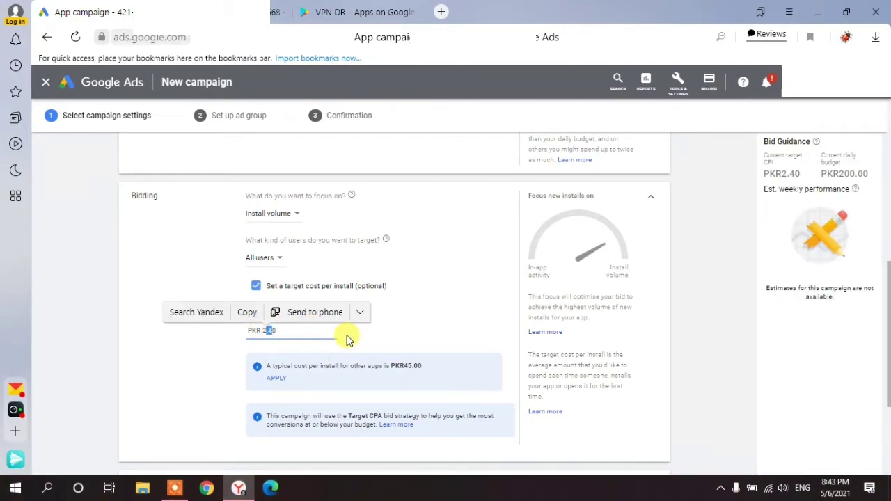
pyautogui.press('Right')
pyautogui.click(465, 303)
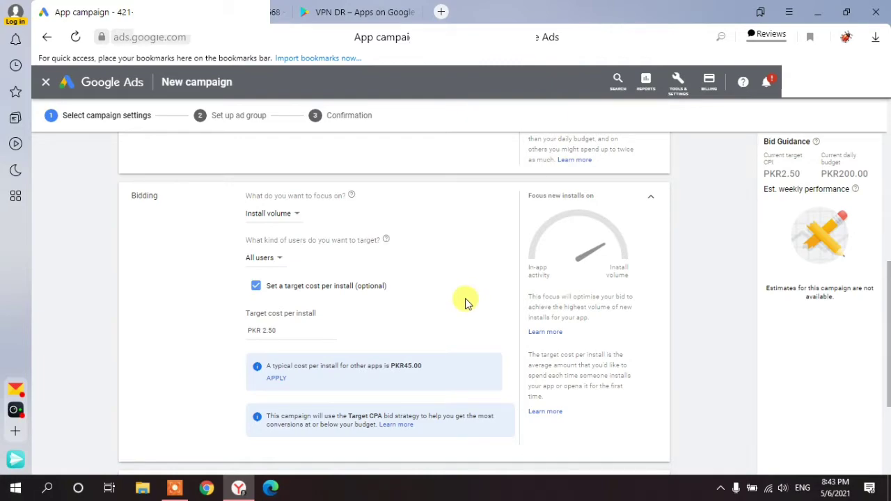
# Step: Review the campaign's start and end date options, including the end-date calendar, without picking an end date
pyautogui.scroll(-2, 465, 303)
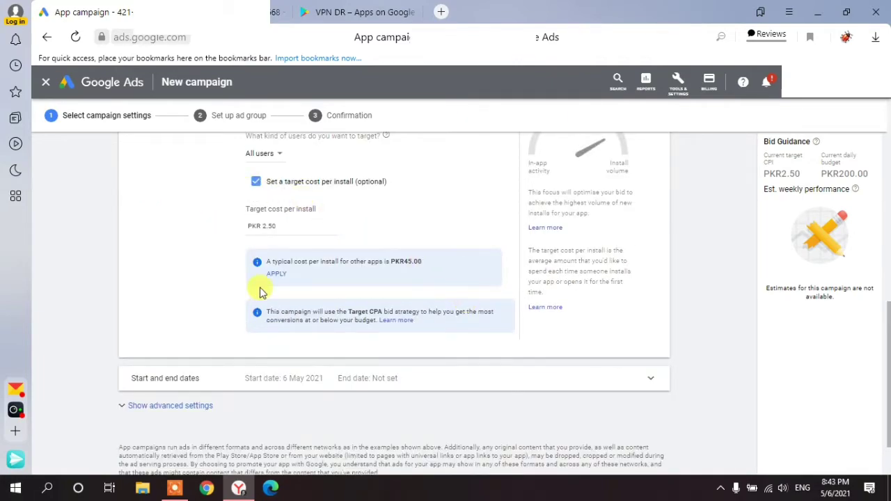
pyautogui.scroll(-1, 289, 313)
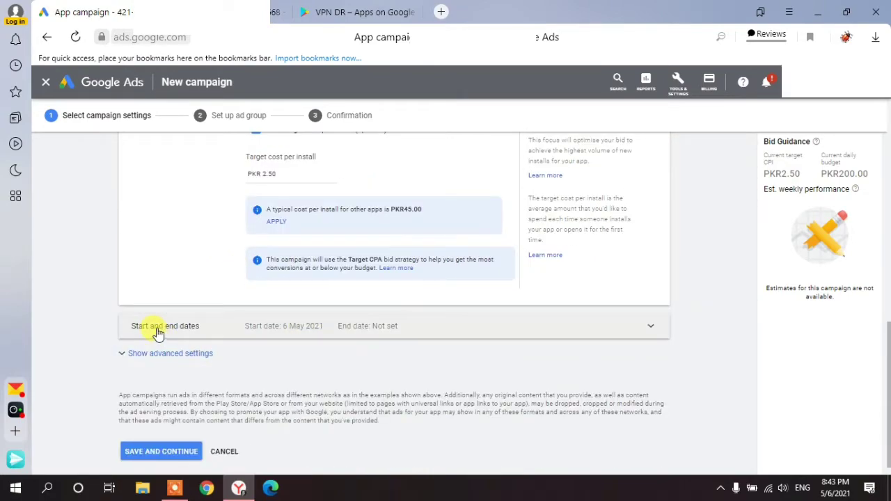
pyautogui.click(226, 338)
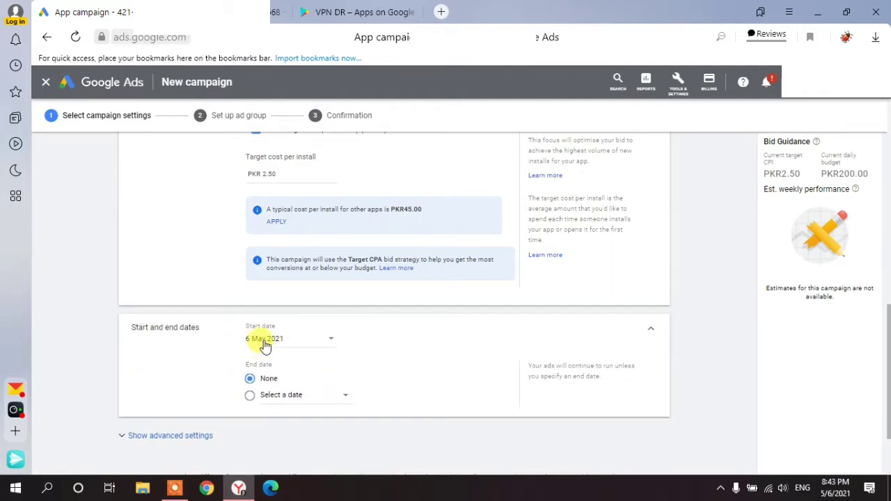
pyautogui.click(296, 398)
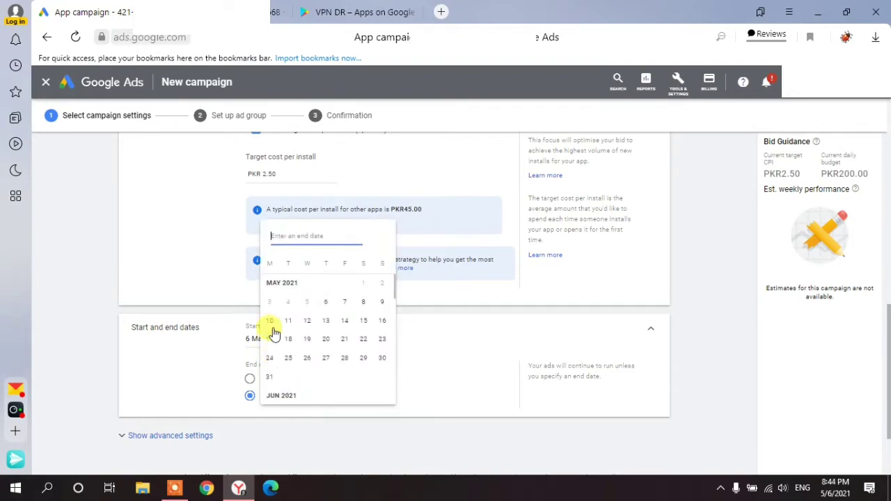
pyautogui.click(343, 425)
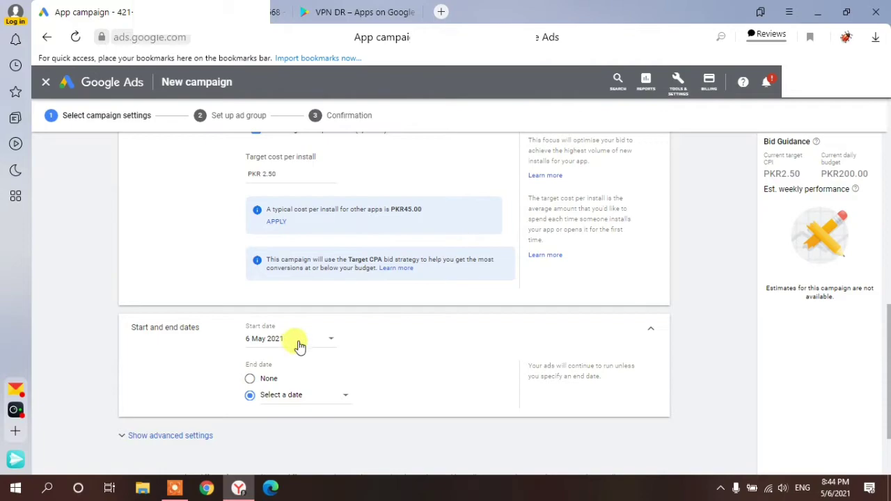
pyautogui.click(653, 336)
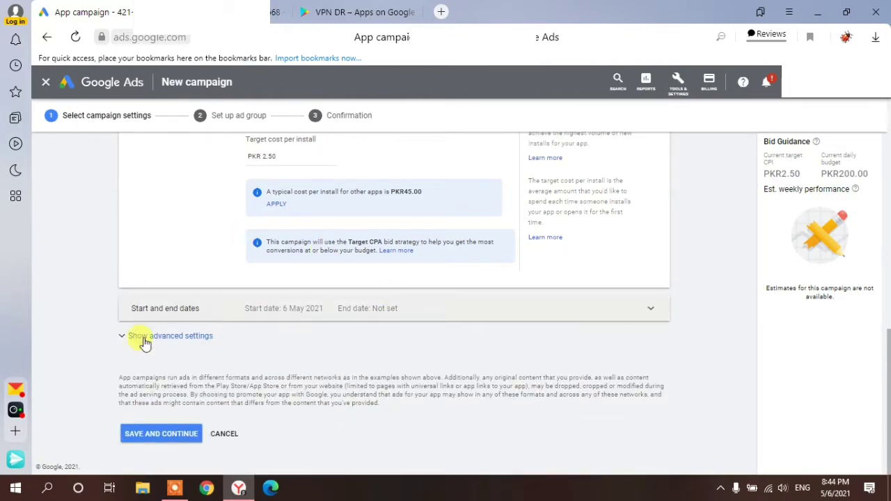
# Step: Save the campaign settings and continue to the ad group setup
pyautogui.click(160, 432)
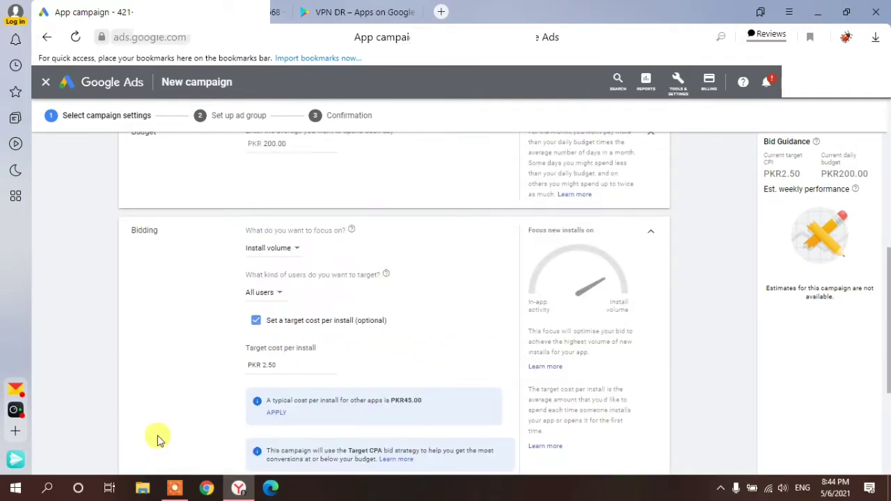
pyautogui.scroll(-10, 159, 440)
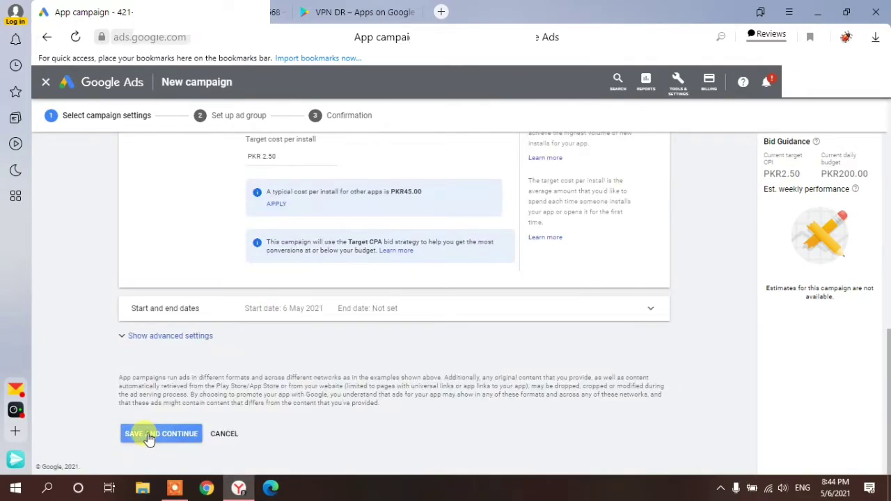
pyautogui.click(148, 436)
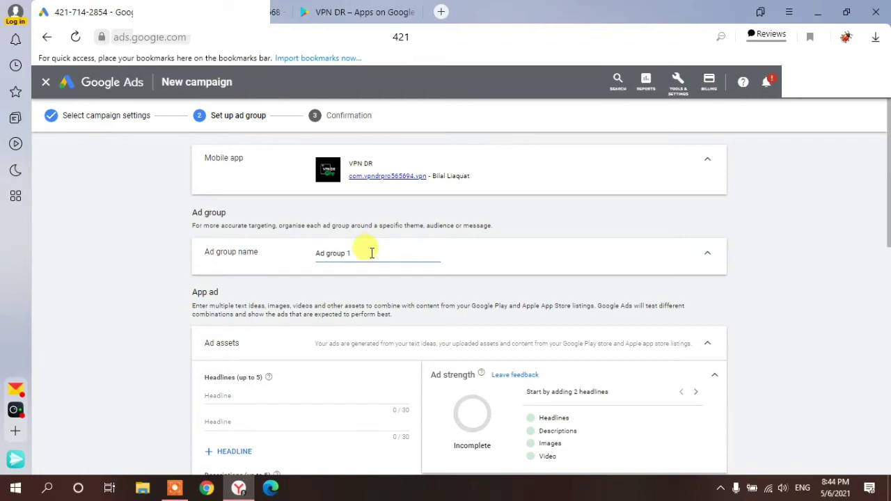
# Step: Examine the ad group setup page, covering the ad group name, the headline, description, image and video assets, and the ad preview
pyautogui.scroll(-1, 368, 248)
pyautogui.scroll(1, 364, 239)
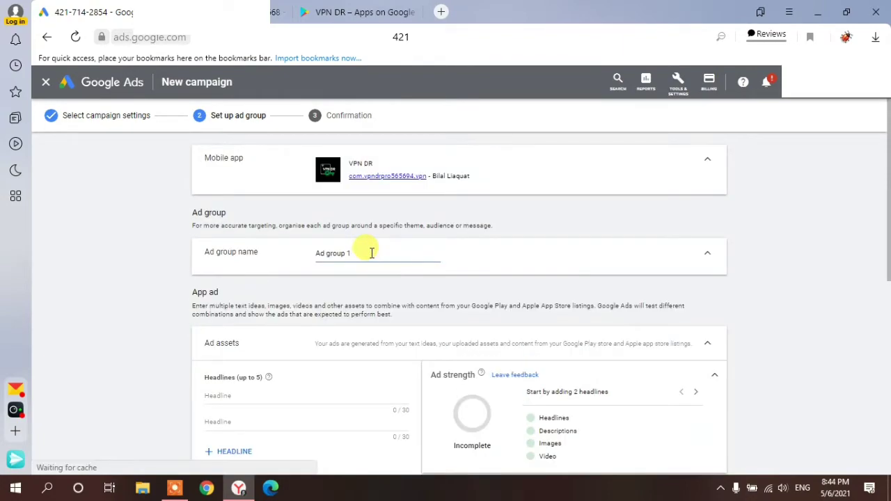
pyautogui.scroll(-3, 384, 202)
pyautogui.scroll(-2, 450, 298)
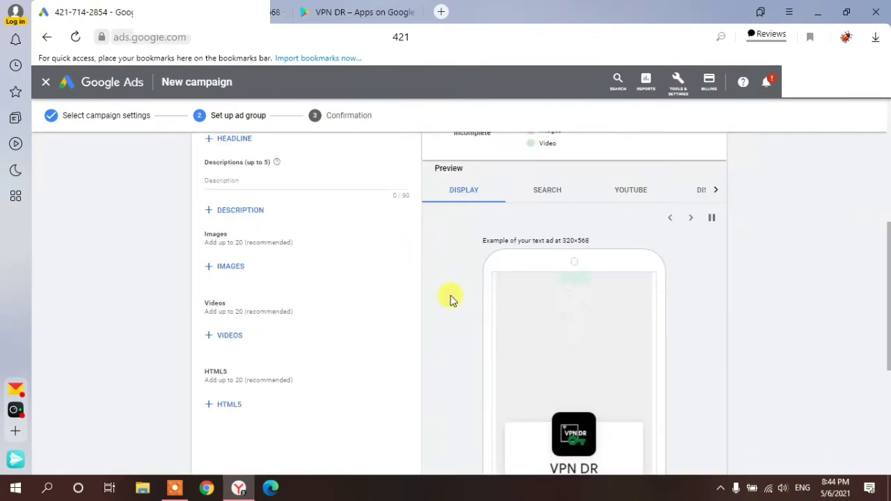
pyautogui.scroll(-2, 452, 298)
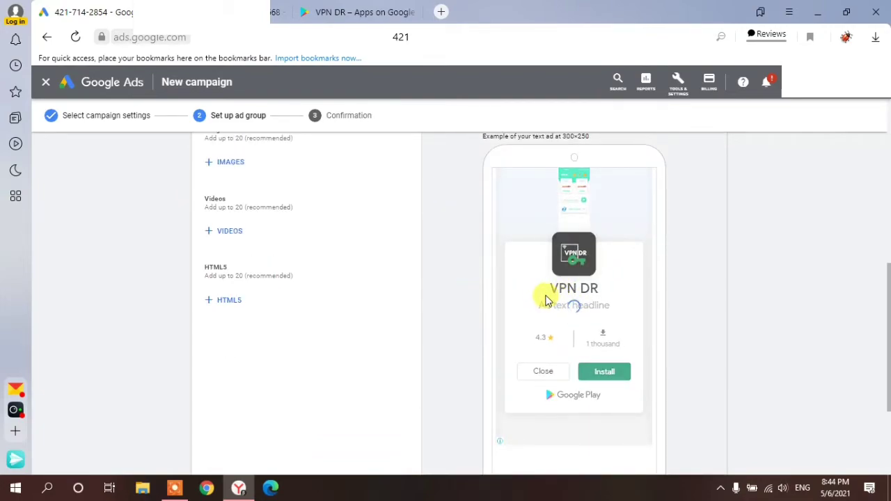
pyautogui.scroll(5, 540, 296)
pyautogui.scroll(-2, 328, 254)
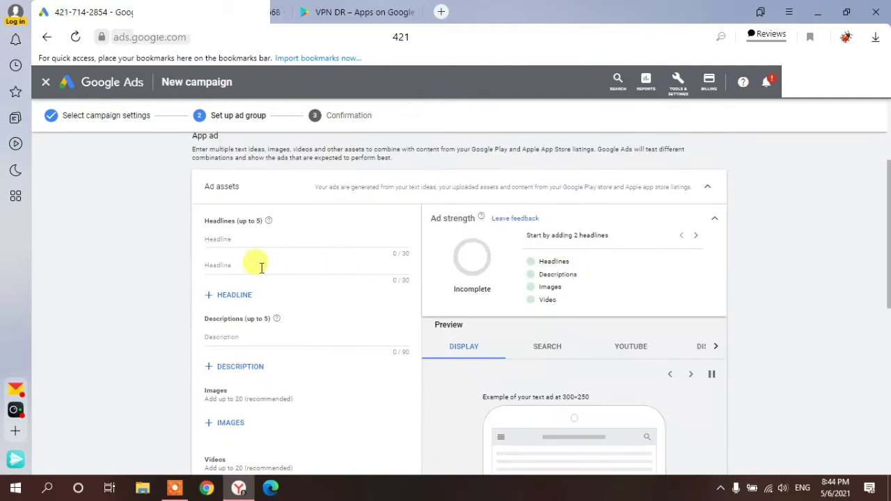
pyautogui.scroll(3, 231, 265)
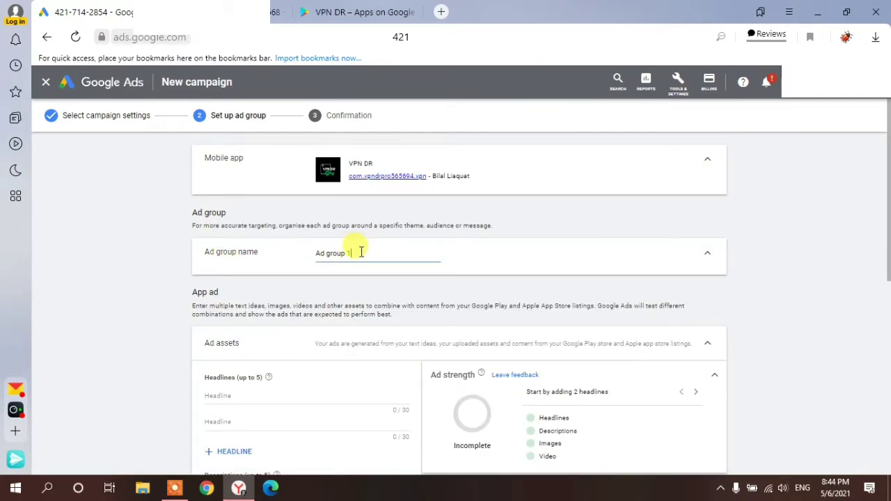
pyautogui.moveTo(361, 252); pyautogui.dragTo(319, 253)
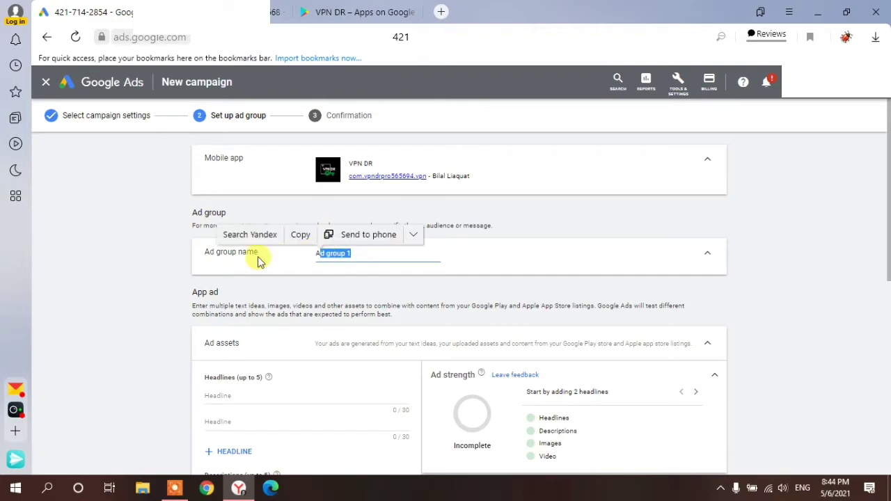
pyautogui.click(125, 272)
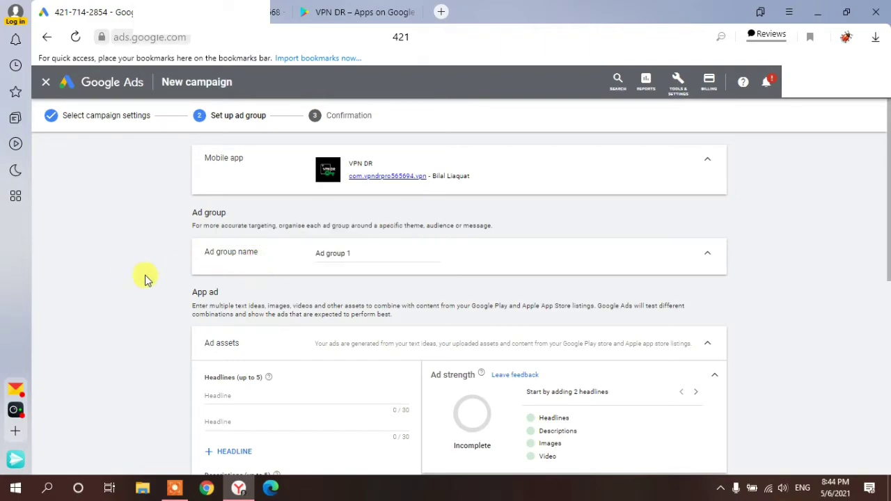
pyautogui.scroll(-1, 209, 306)
pyautogui.click(355, 201)
pyautogui.click(153, 238)
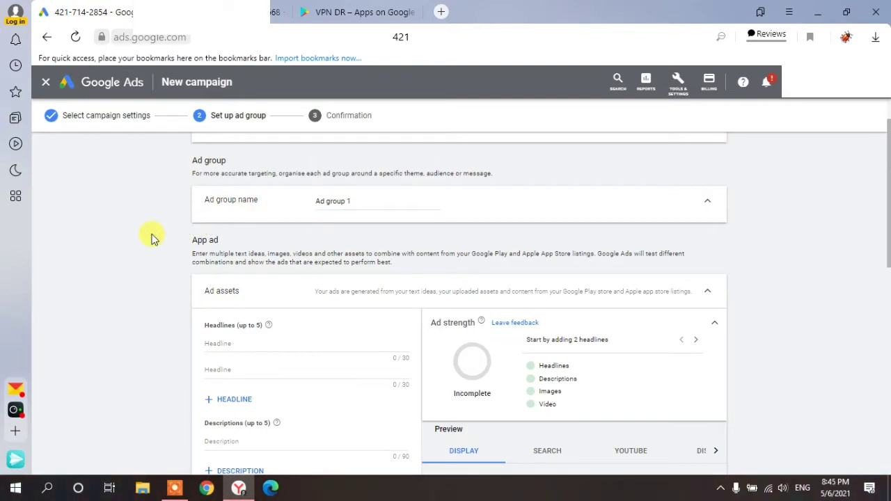
# Step: Consult the VPN DR listing on Google Play for the first headline's wording, expanding its full description, and return to the ad assets
pyautogui.scroll(-2, 226, 282)
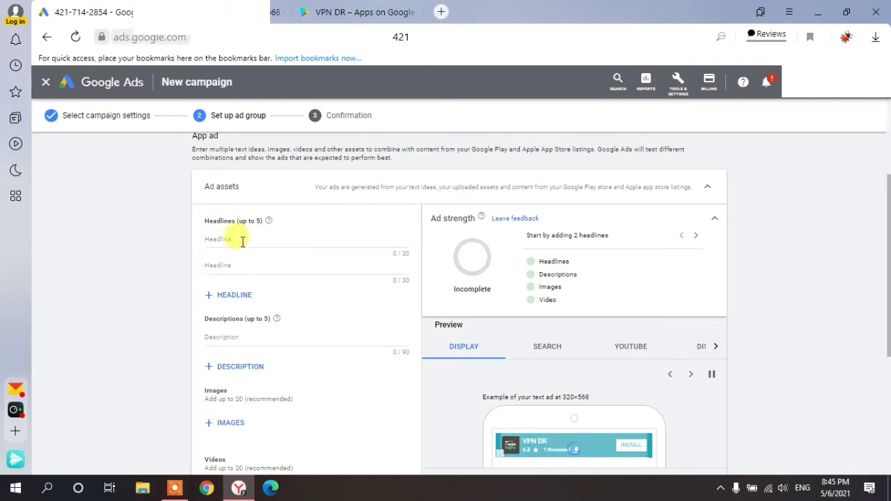
pyautogui.click(241, 239)
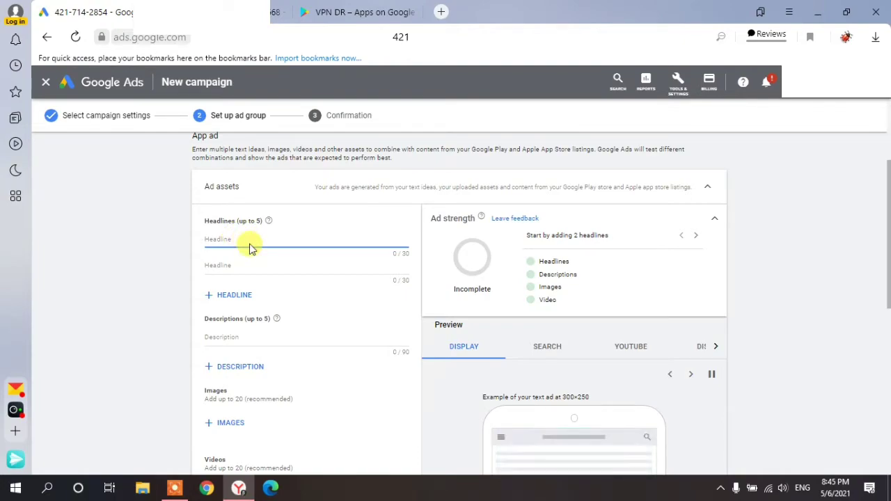
pyautogui.click(338, 16)
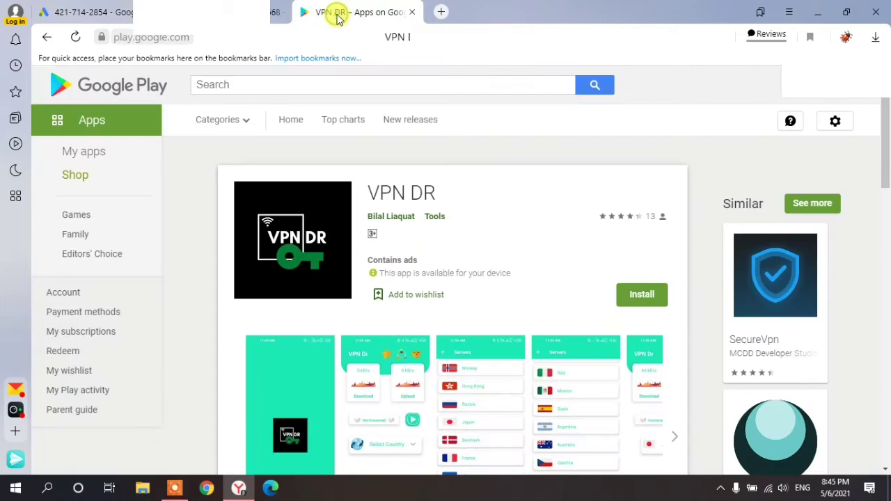
pyautogui.scroll(-1, 358, 215)
pyautogui.scroll(-5, 359, 214)
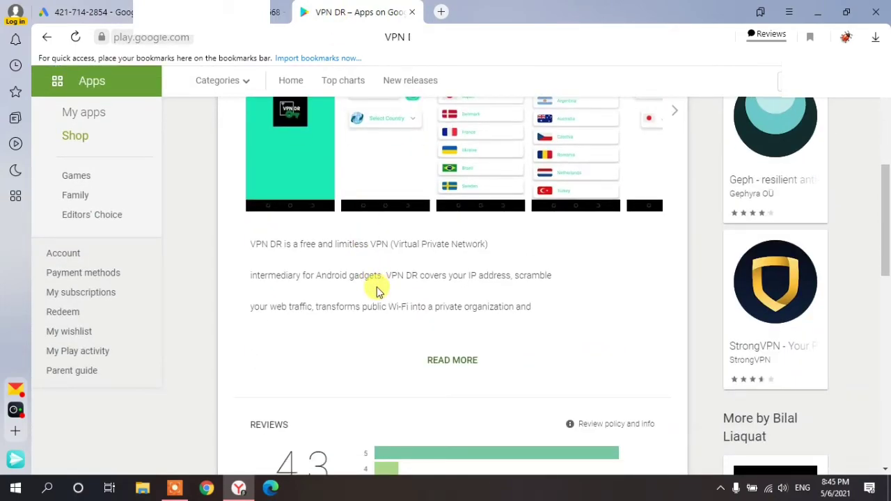
pyautogui.click(446, 362)
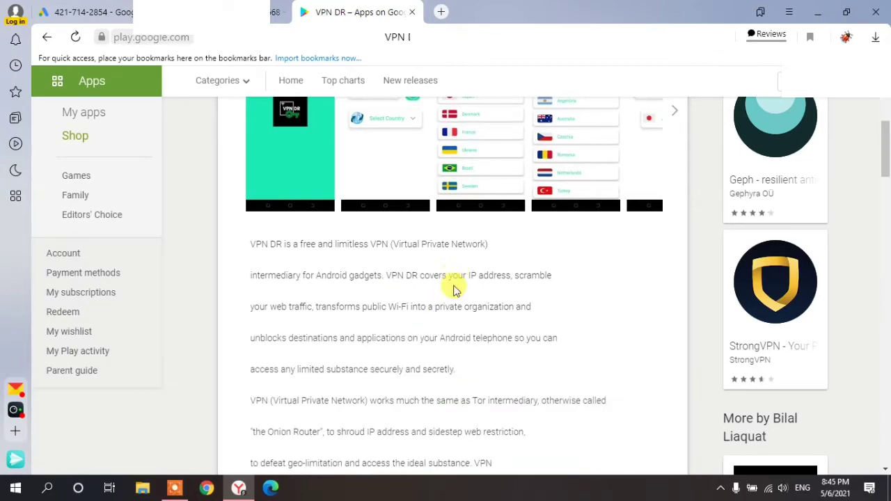
pyautogui.click(91, 12)
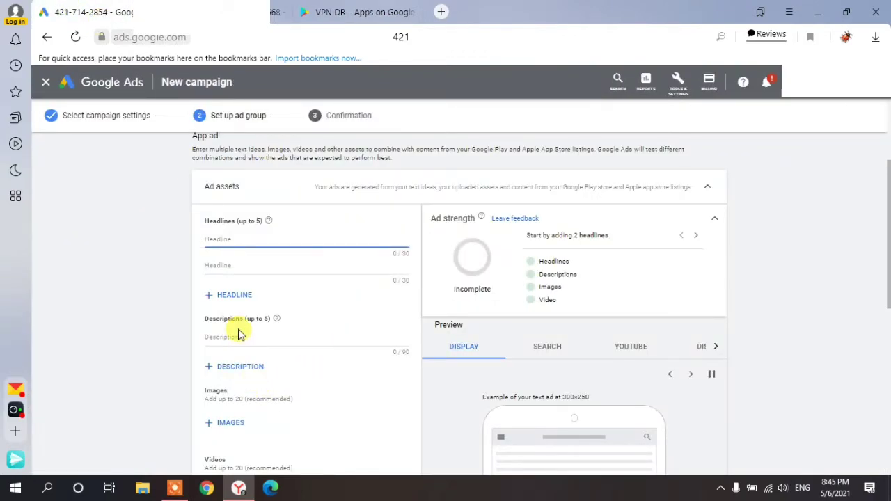
# Step: Copy "free and limitless VPN" from the Google Play description into the first headline and capitalise it as "Free and limitless VPN"
pyautogui.click(348, 12)
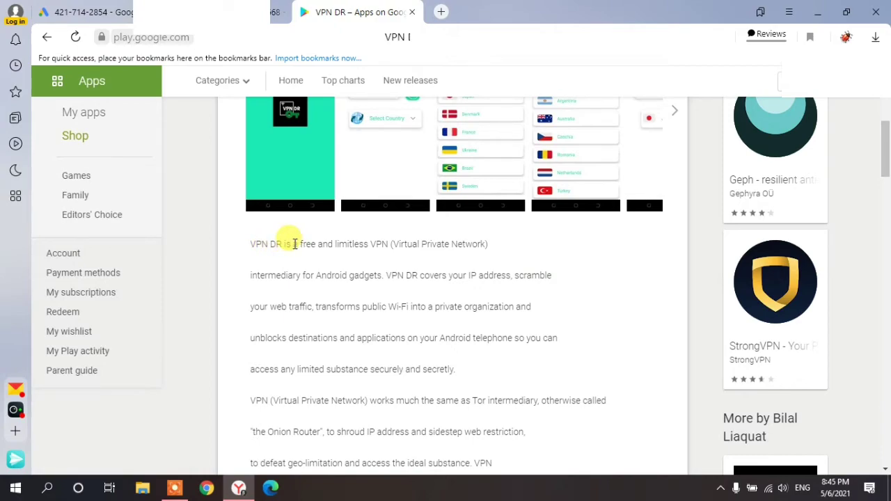
pyautogui.moveTo(301, 244); pyautogui.dragTo(389, 244)
pyautogui.hotkey('ctrl', 'c')
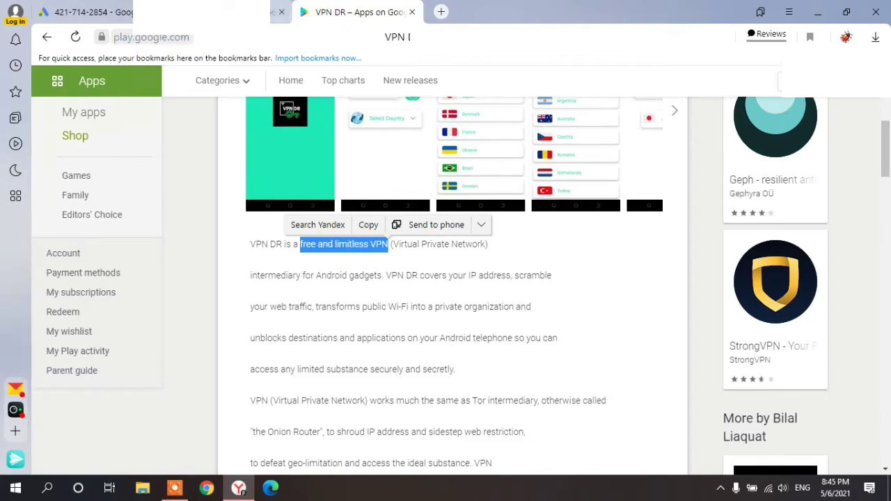
pyautogui.click(277, 12)
pyautogui.click(59, 12)
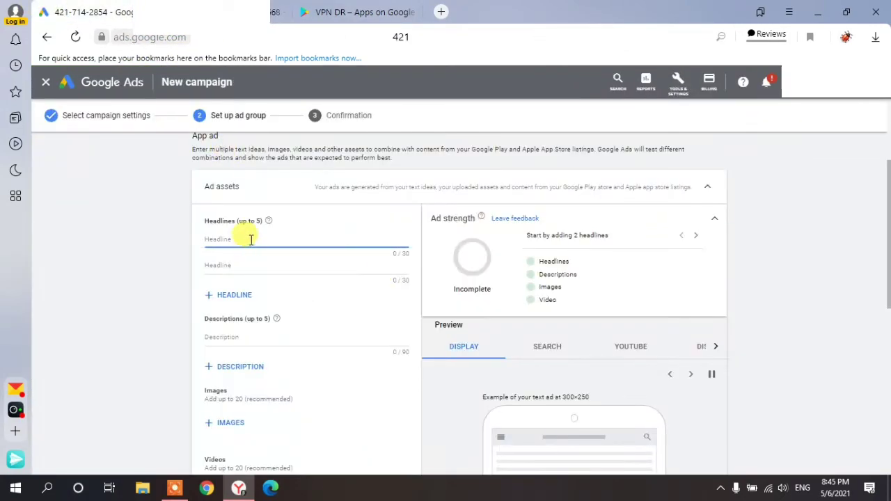
pyautogui.hotkey('ctrl', 'v')
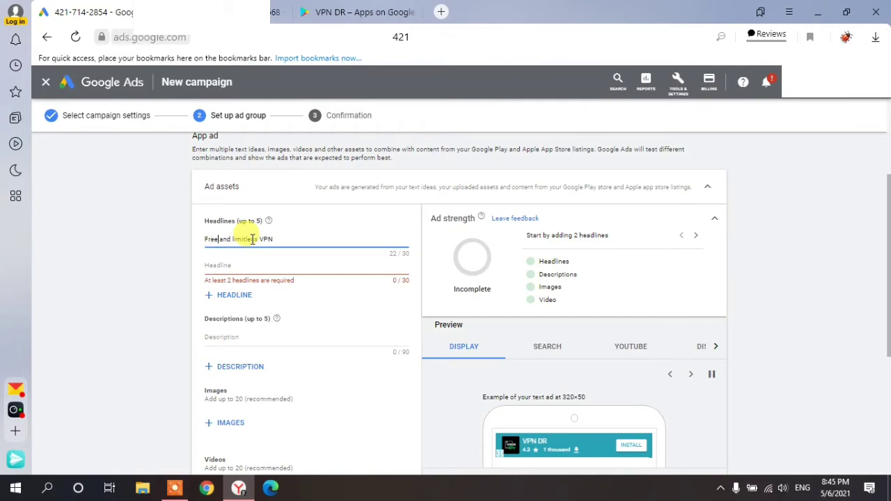
# Step: Capitalise "Limitless" in the first headline so it reads "Free and Limitless VPN"
pyautogui.press('BackSpace')
pyautogui.write('L')
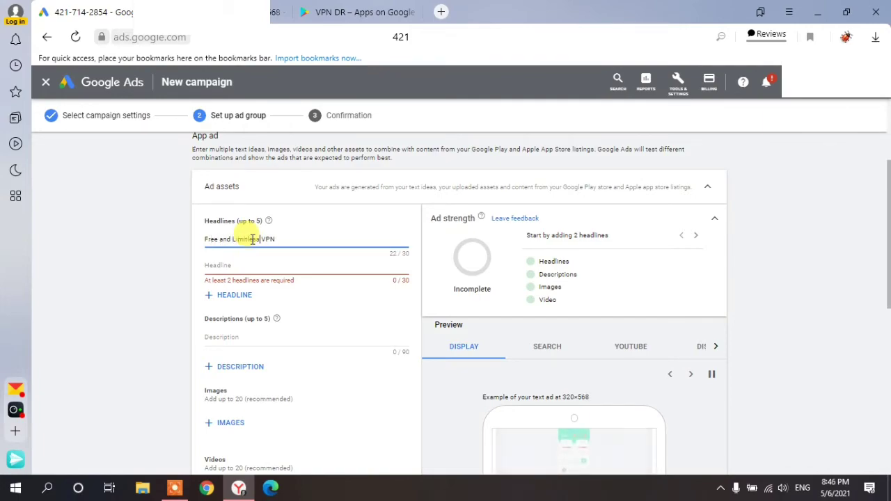
pyautogui.press('End')
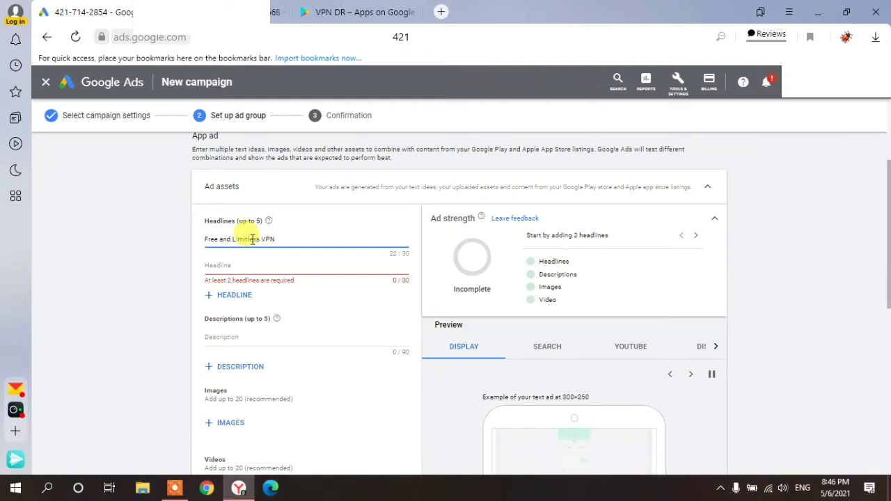
pyautogui.write('& F')
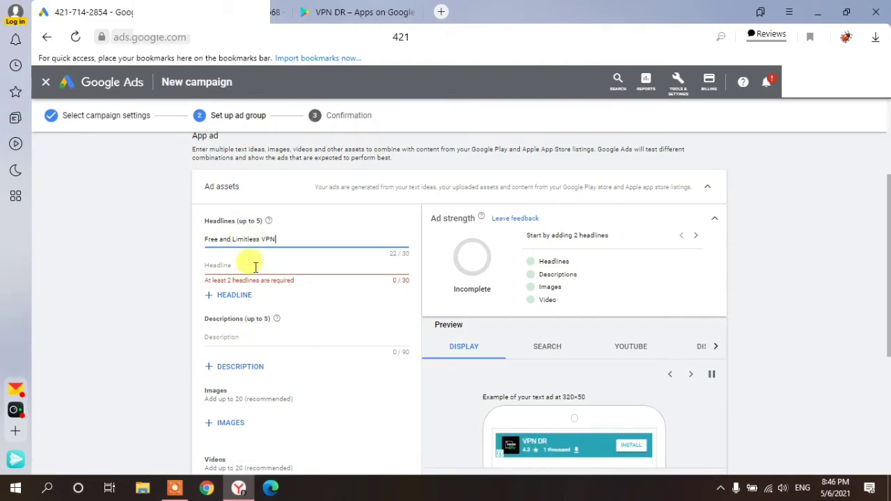
# Step: Find the feature list in the VPN DR description on Google Play and copy its heading "Unblock Websites and Apps"
pyautogui.click(331, 12)
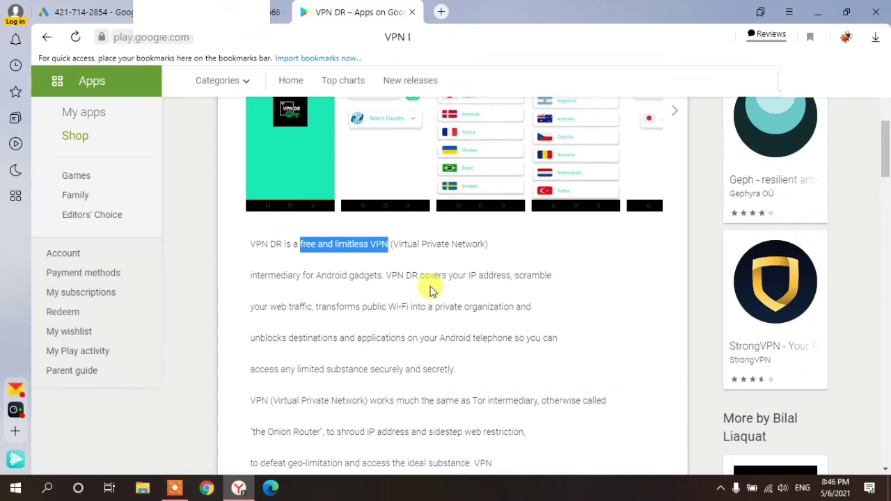
pyautogui.scroll(4, 430, 291)
pyautogui.scroll(-6, 428, 289)
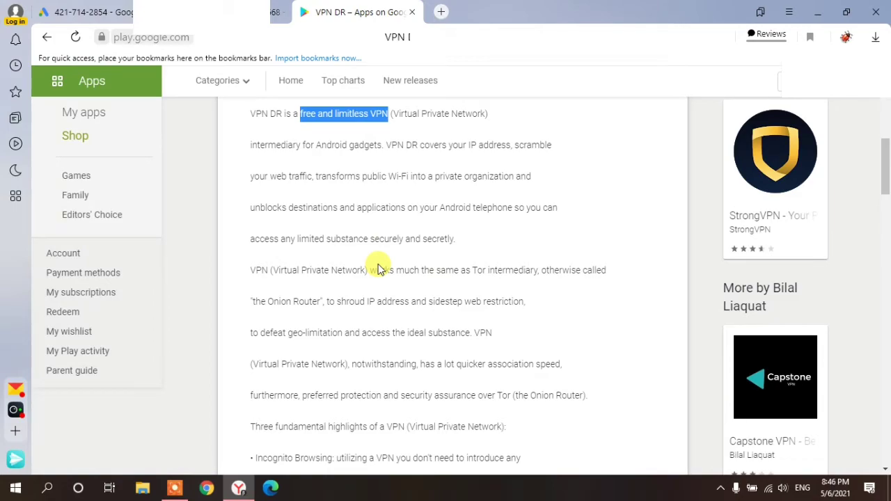
pyautogui.scroll(-1, 446, 257)
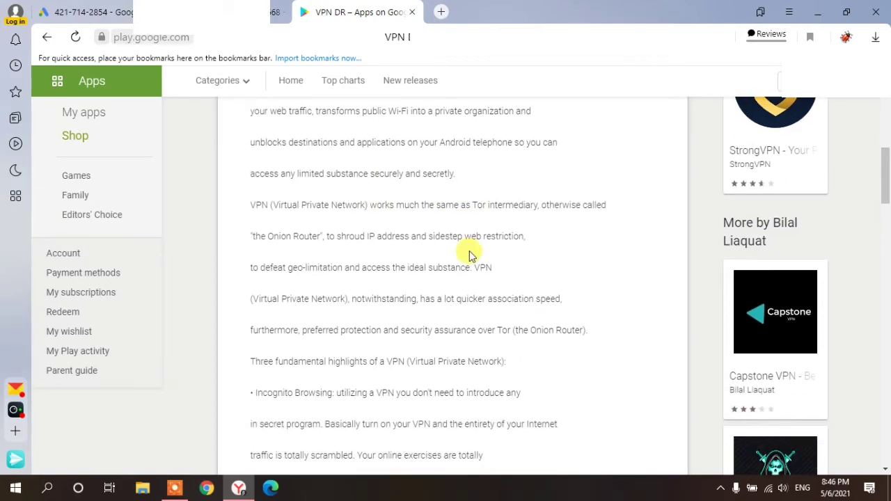
pyautogui.scroll(-1, 470, 256)
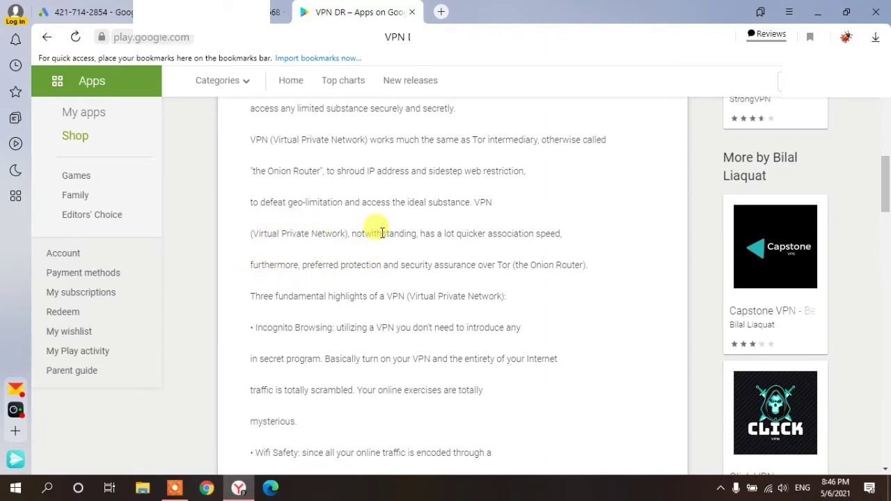
pyautogui.scroll(-1, 382, 233)
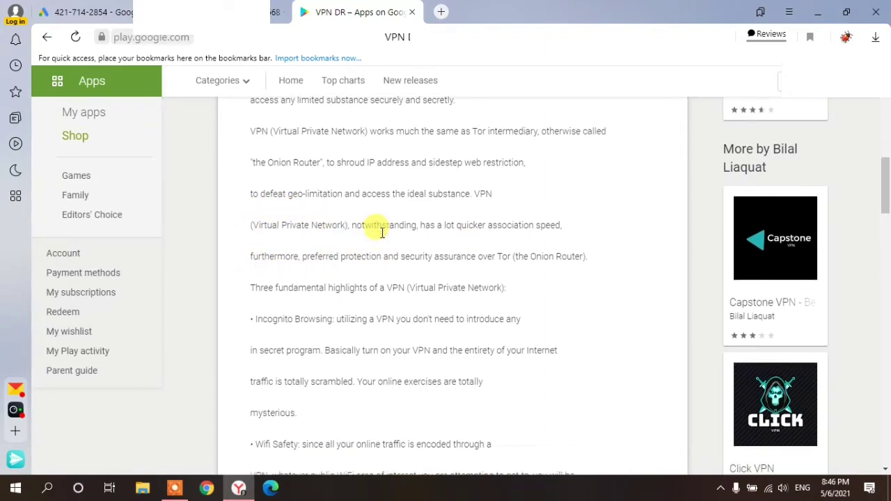
pyautogui.scroll(-1, 381, 233)
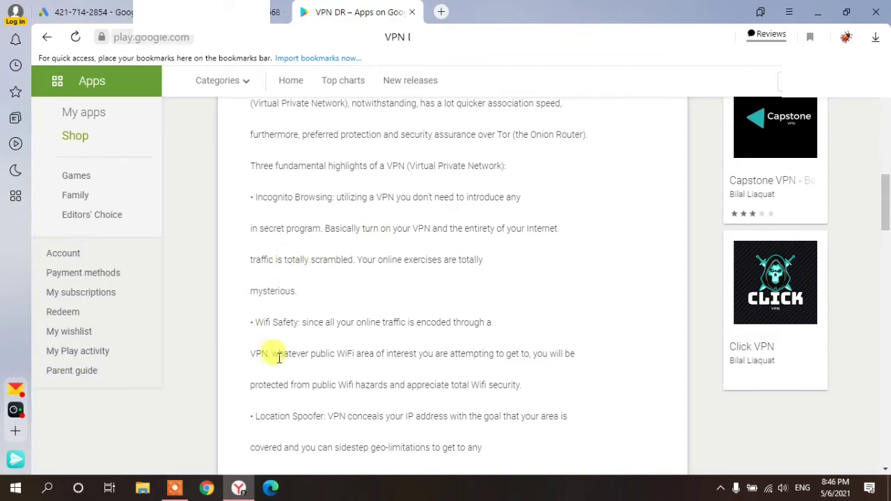
pyautogui.scroll(-1, 383, 293)
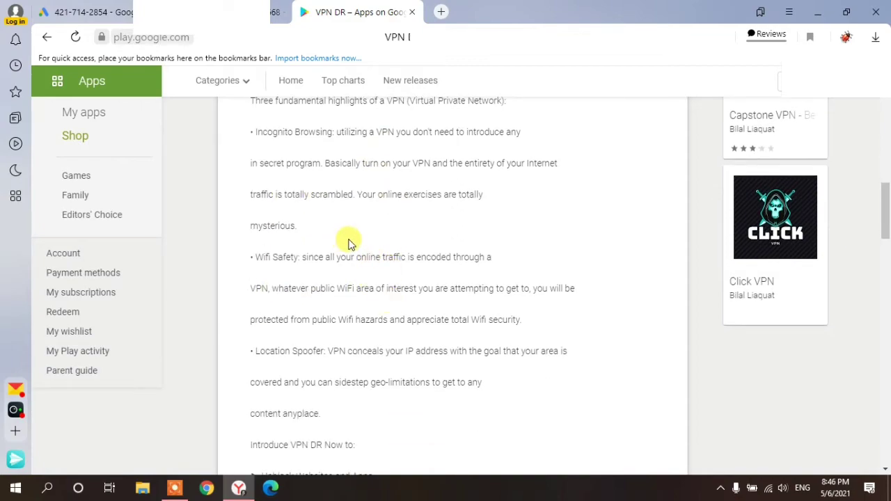
pyautogui.scroll(-1, 352, 244)
pyautogui.scroll(-2, 354, 244)
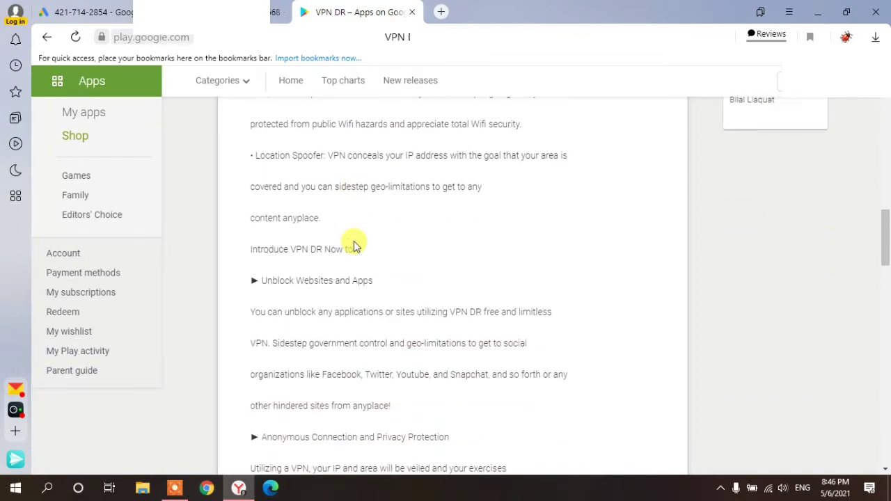
pyautogui.scroll(-1, 355, 243)
pyautogui.moveTo(369, 215); pyautogui.dragTo(264, 216)
pyautogui.hotkey('ctrl', 'c')
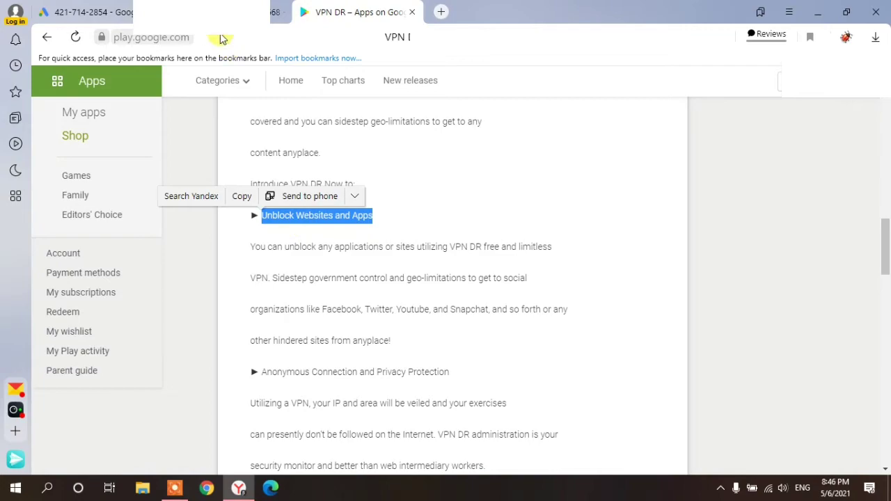
# Step: Return to the Google Ads ad assets and paste "Unblock Websites and Apps" as the second headline
pyautogui.click(111, 12)
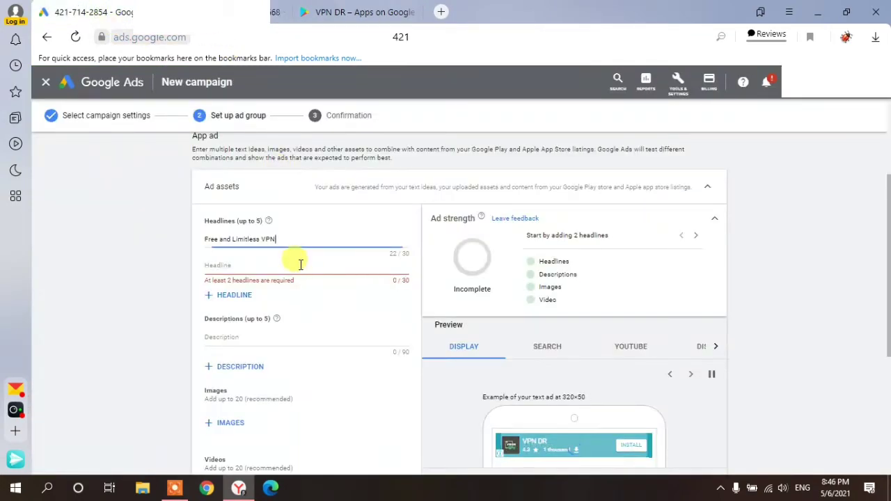
pyautogui.click(299, 263)
pyautogui.hotkey('ctrl', 'v')
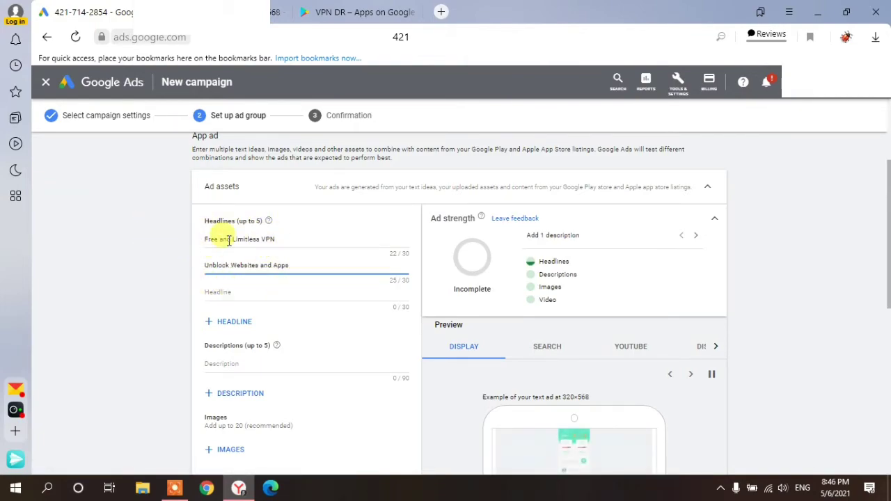
pyautogui.click(146, 273)
pyautogui.scroll(-3, 334, 330)
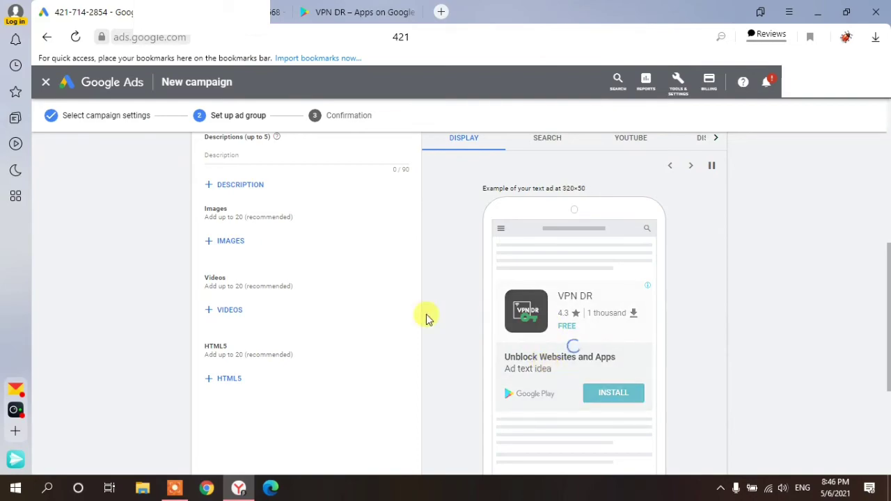
pyautogui.scroll(3, 251, 223)
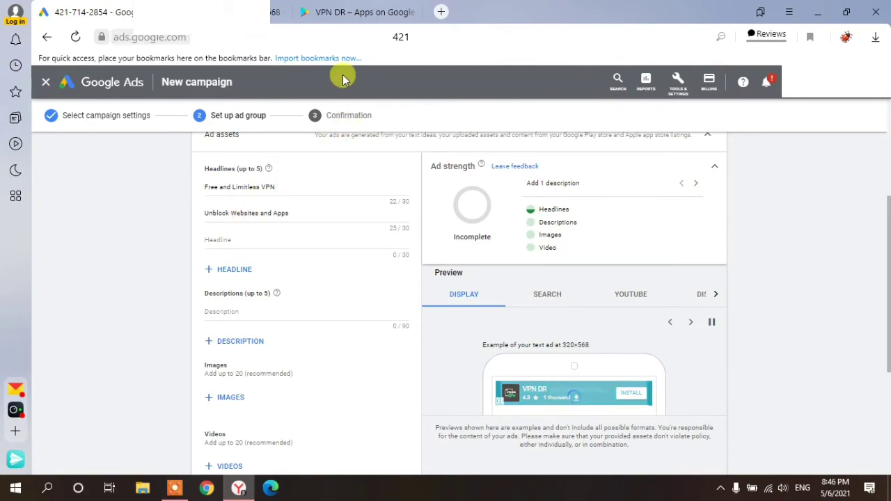
# Step: Copy "You can unblock any applications or sites utilizing VPN DR free and limitless" from the VPN DR description on Google Play
pyautogui.moveTo(352, 18)
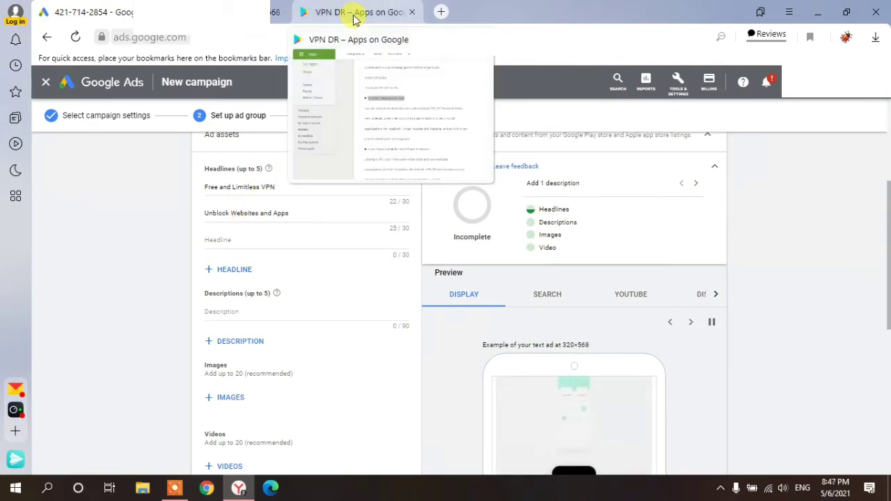
pyautogui.click(357, 16)
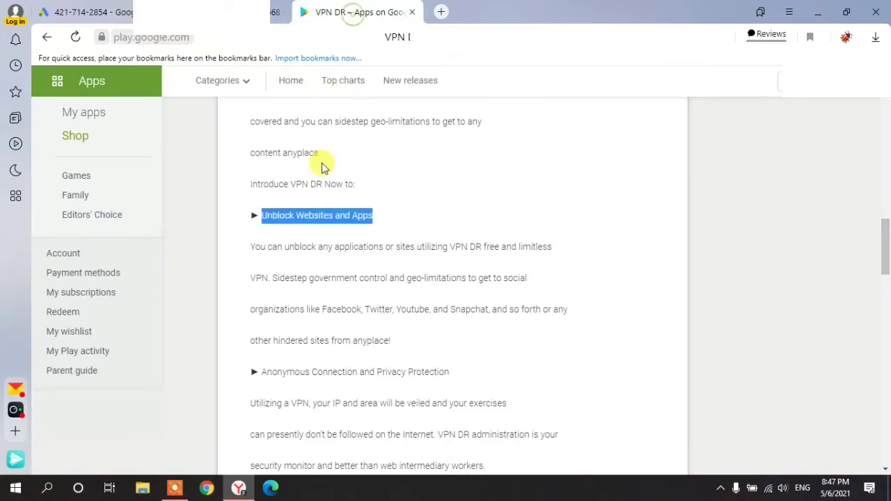
pyautogui.click(103, 5)
pyautogui.click(245, 315)
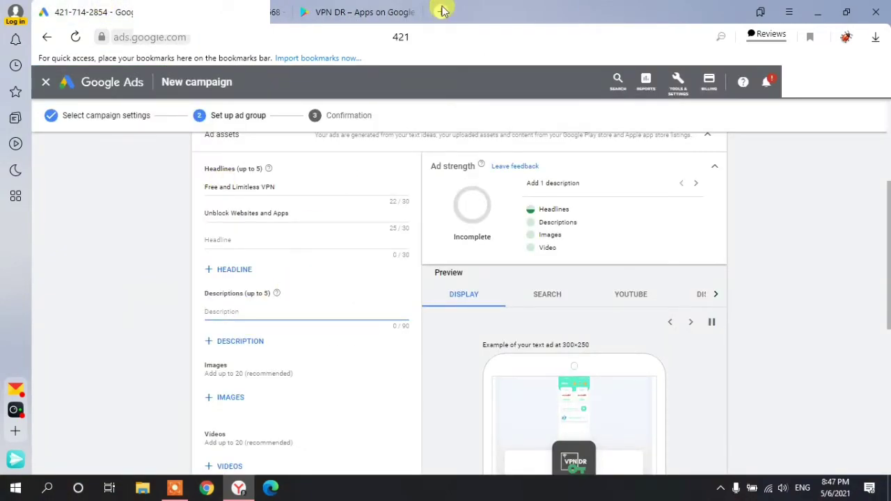
pyautogui.click(359, 12)
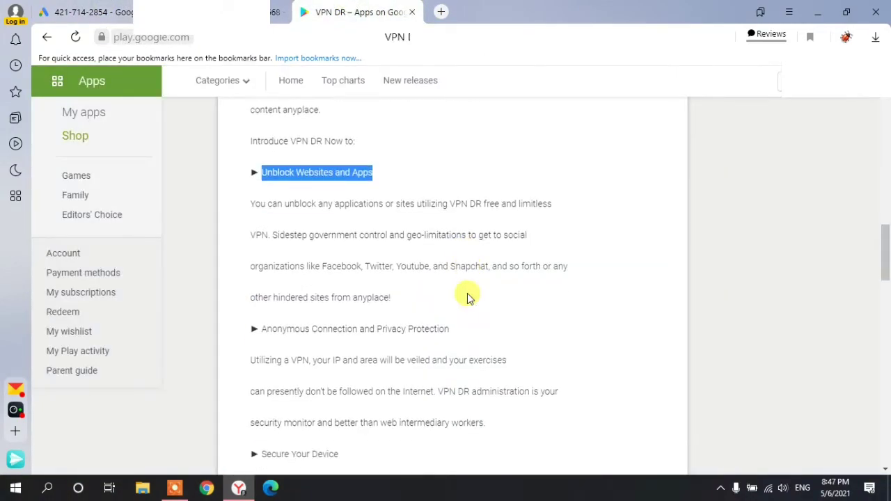
pyautogui.scroll(-1, 467, 295)
pyautogui.scroll(-2, 467, 295)
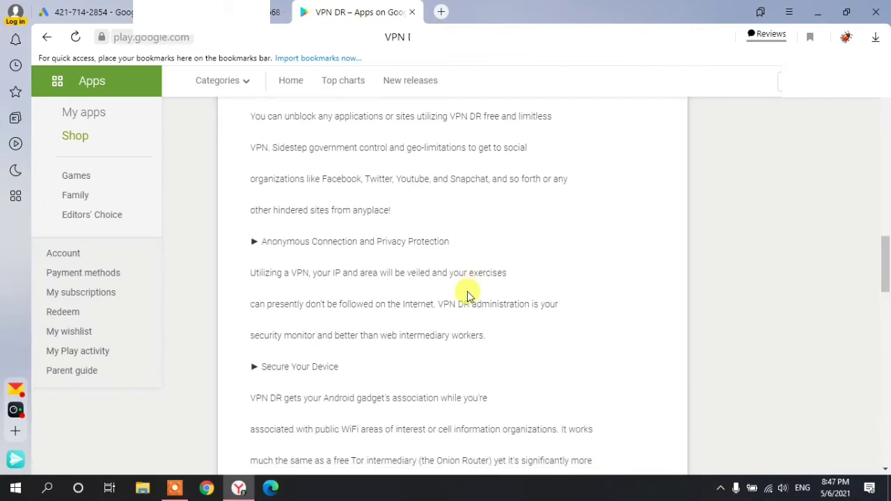
pyautogui.scroll(2, 467, 295)
pyautogui.moveTo(251, 181); pyautogui.dragTo(555, 183)
pyautogui.hotkey('ctrl', 'c')
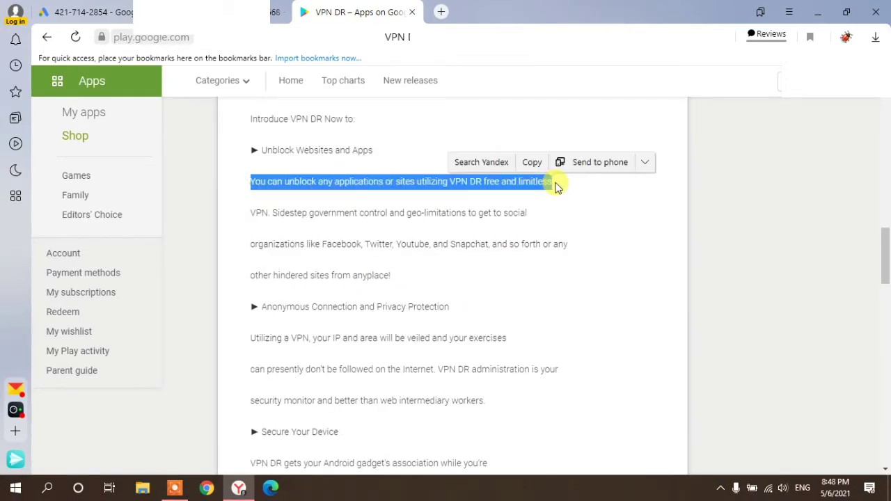
# Step: Return to the Google Ads ad assets and paste the copied sentence about unblocking applications or sites as the first description
pyautogui.click(101, 19)
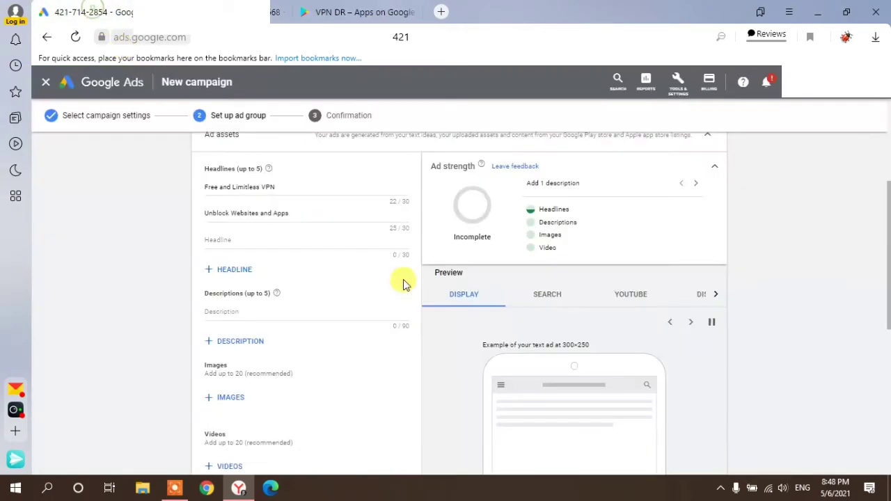
pyautogui.click(268, 311)
pyautogui.hotkey('ctrl', 'v')
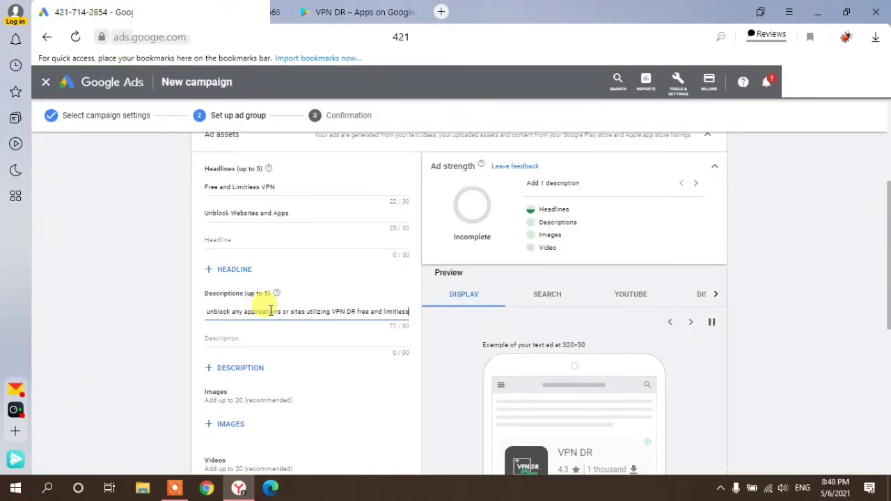
pyautogui.click(149, 293)
# Step: Review the entered headlines and description, the optional image, video and HTML5 assets, the ad strength and the ad preview
pyautogui.scroll(1, 234, 292)
pyautogui.scroll(-2, 234, 292)
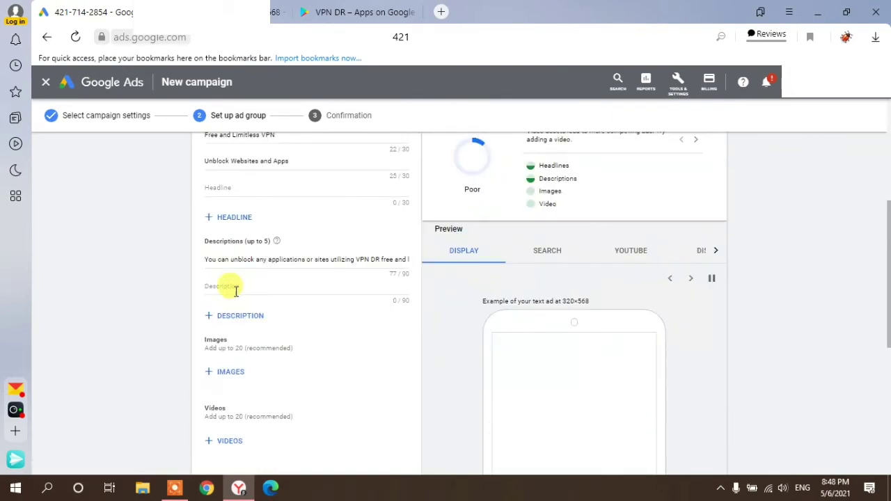
pyautogui.scroll(1, 235, 292)
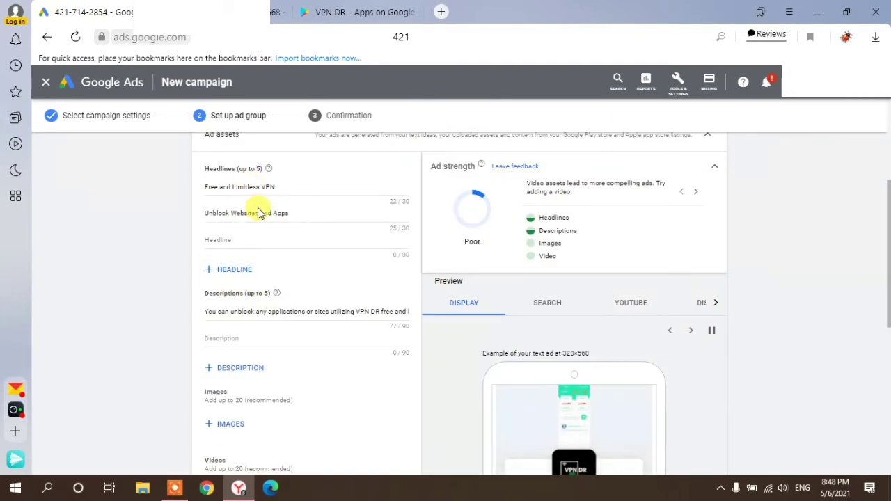
pyautogui.scroll(1, 256, 219)
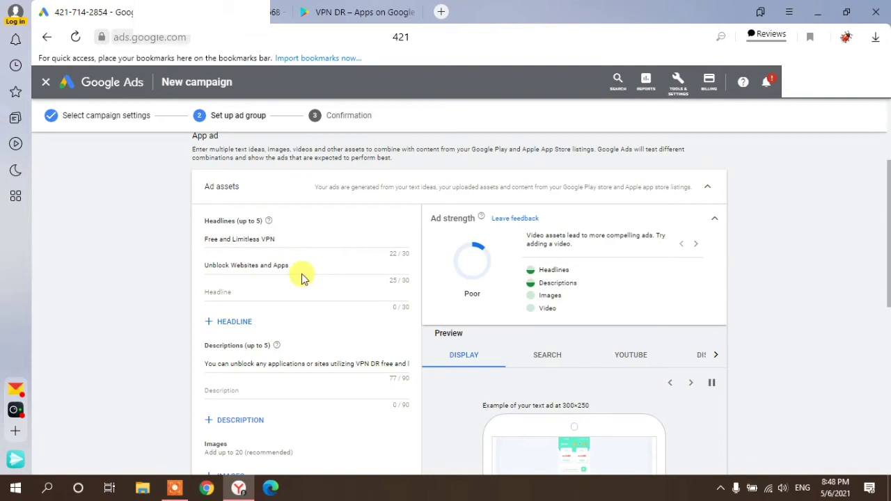
pyautogui.scroll(-2, 301, 278)
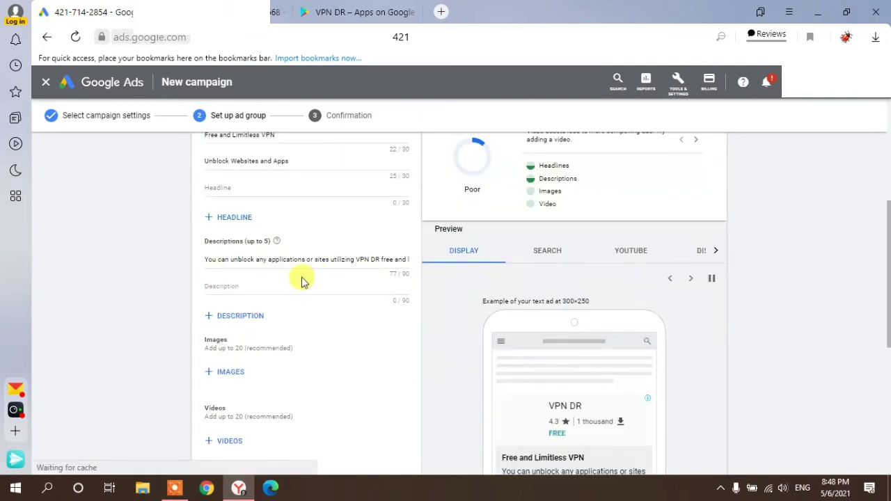
pyautogui.scroll(-2, 310, 279)
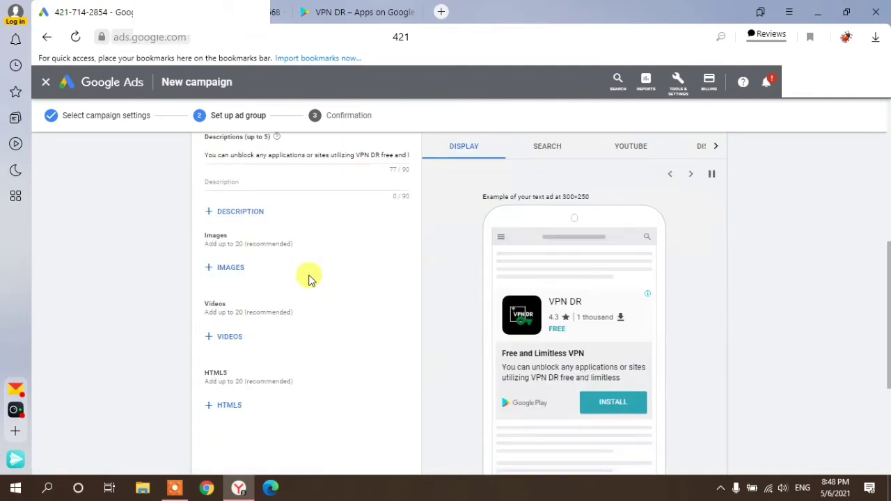
pyautogui.scroll(-4, 310, 278)
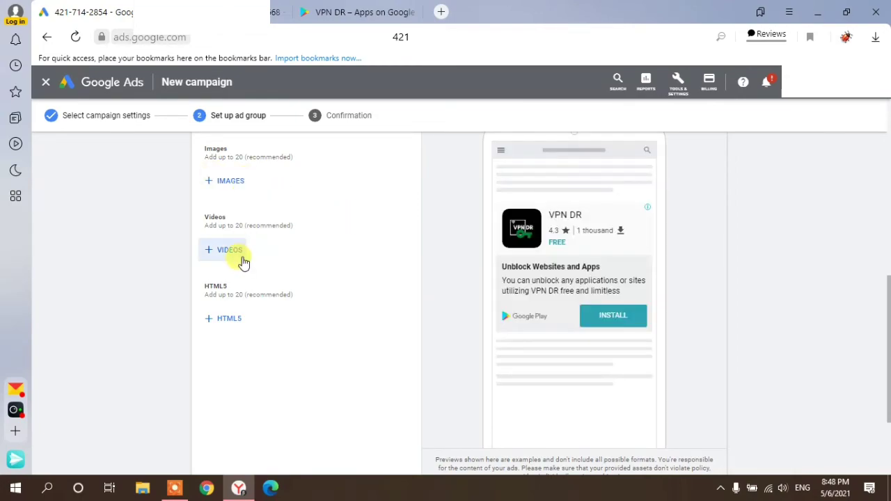
pyautogui.scroll(-3, 255, 258)
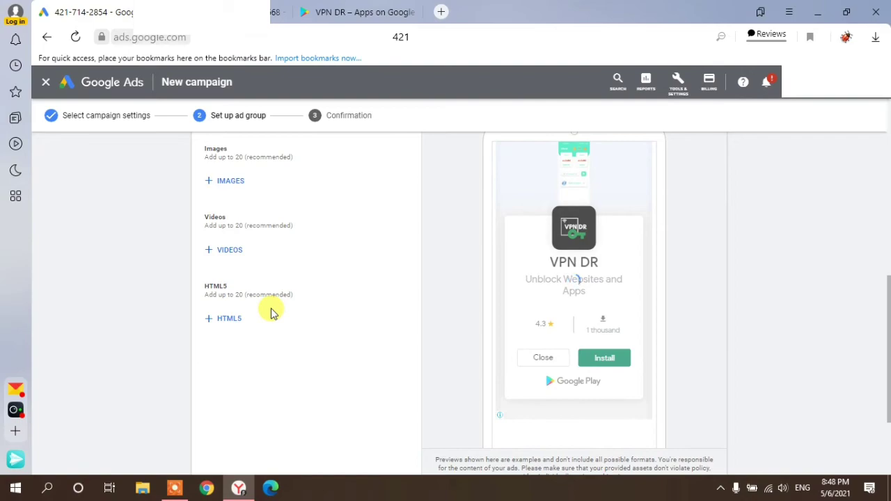
pyautogui.scroll(2, 272, 314)
pyautogui.scroll(2, 272, 313)
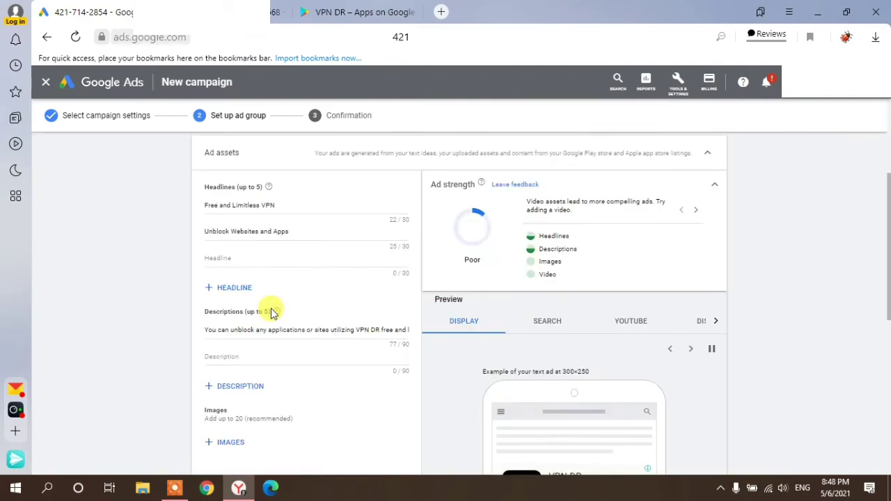
# Step: Save the ad group with its text assets and continue to the confirmation stage
pyautogui.scroll(-6, 353, 349)
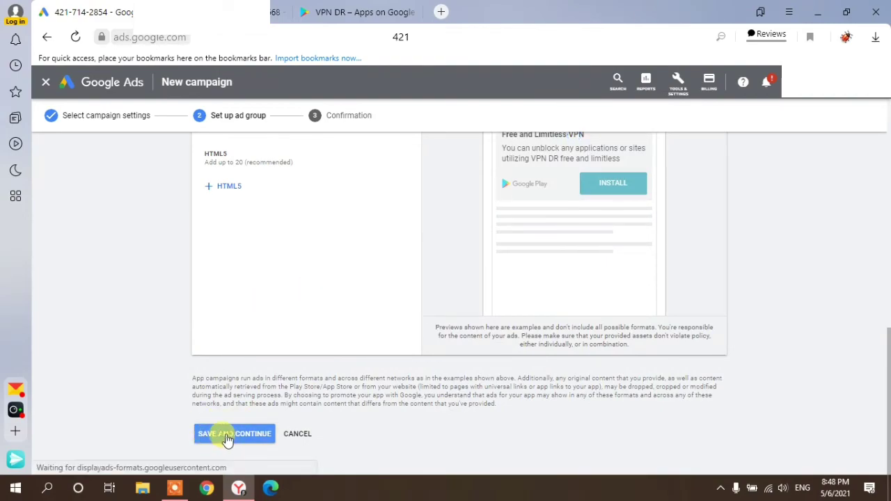
pyautogui.click(229, 438)
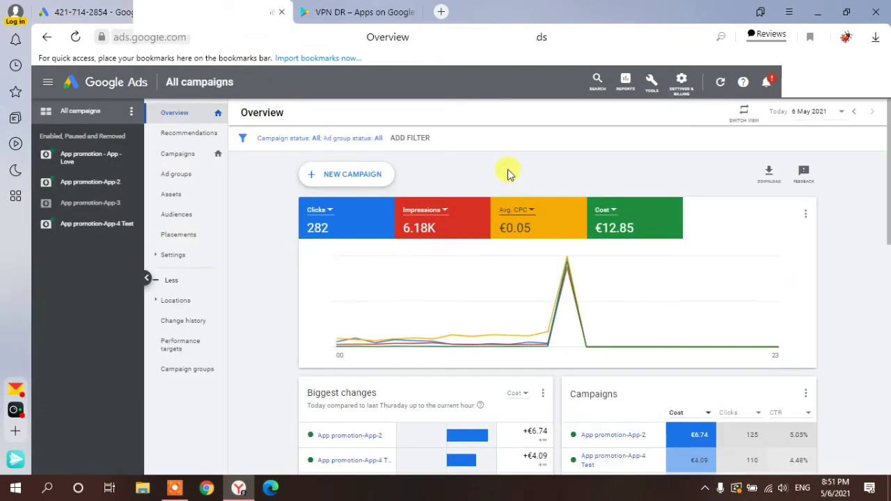
# Step: Inspect the peak in the performance chart on the All campaigns overview for 6 May 2021
pyautogui.moveTo(569, 292)
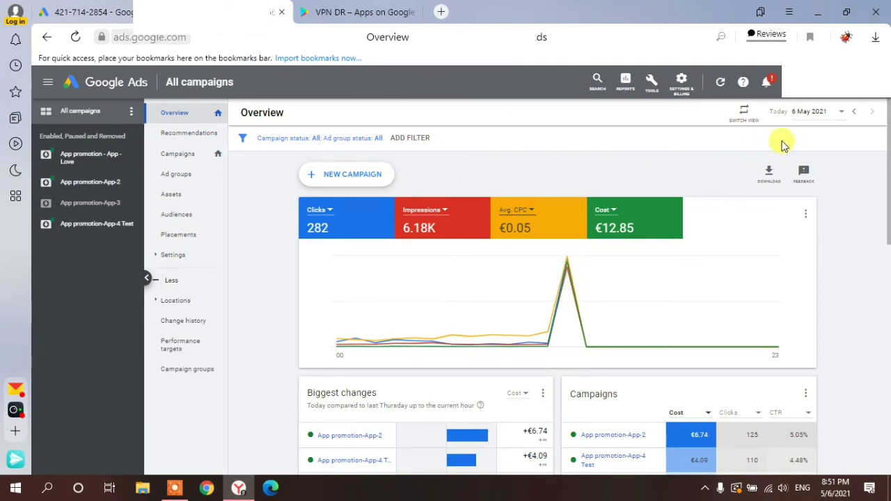
# Step: Set the overview's reporting period to a custom date range from 4 to 30 April 2021
pyautogui.click(810, 111)
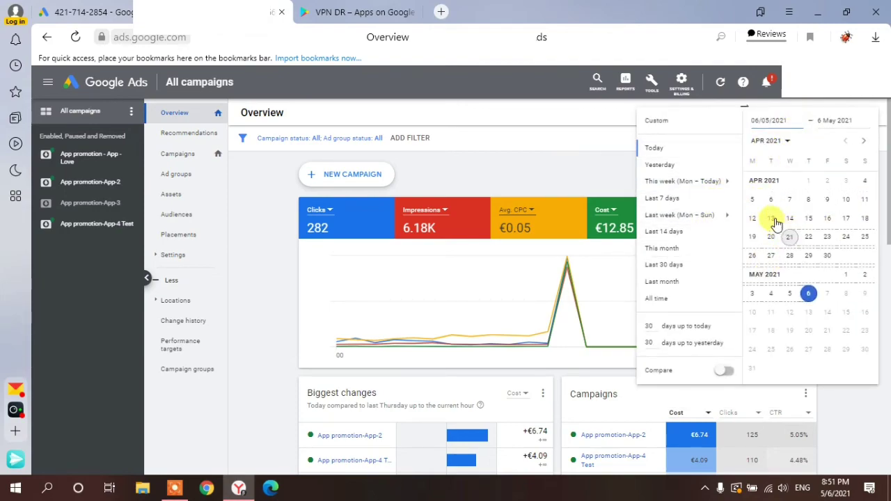
pyautogui.moveTo(696, 180)
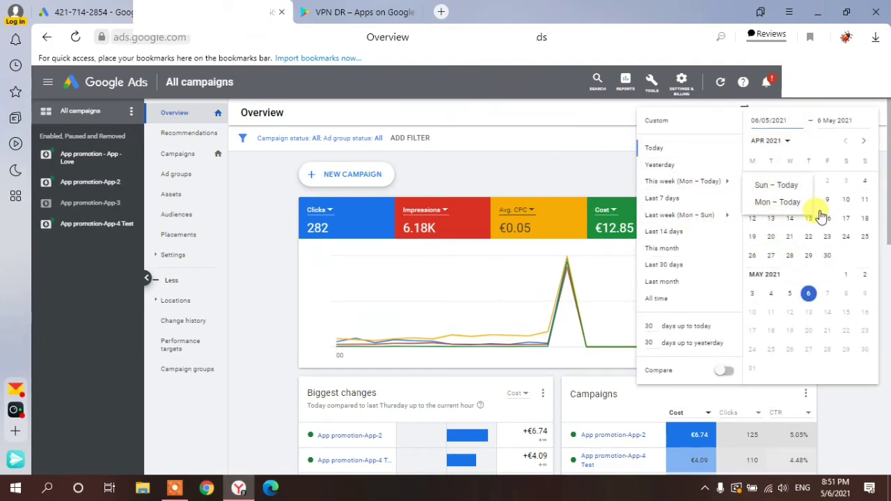
pyautogui.click(865, 181)
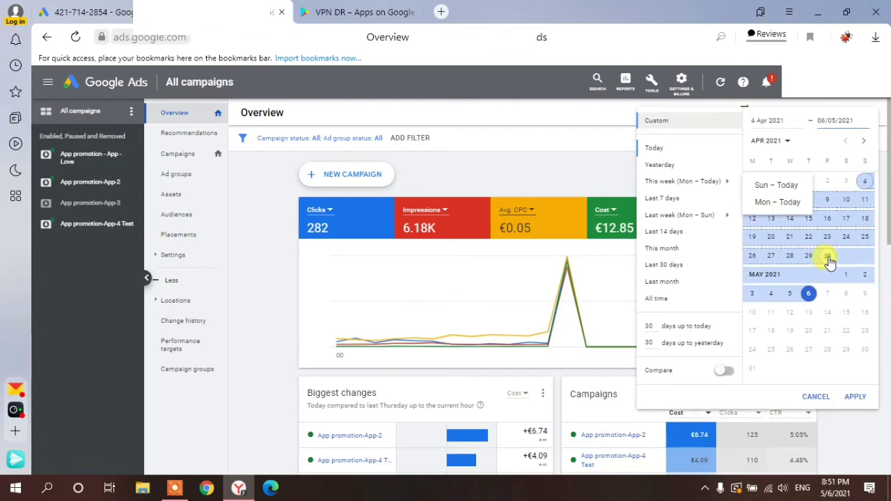
pyautogui.click(827, 256)
pyautogui.click(855, 396)
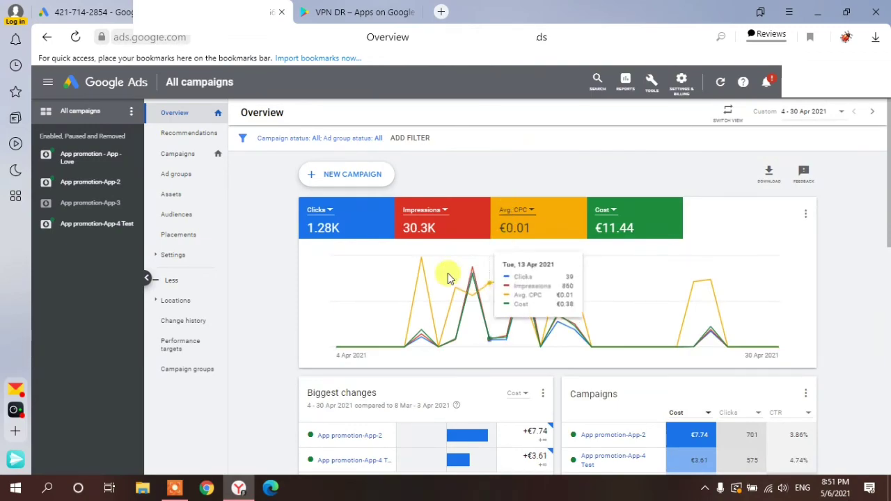
# Step: Review the overview's performance data for the chosen period and open the Campaigns page for all campaigns
pyautogui.scroll(-1, 456, 221)
pyautogui.scroll(1, 418, 195)
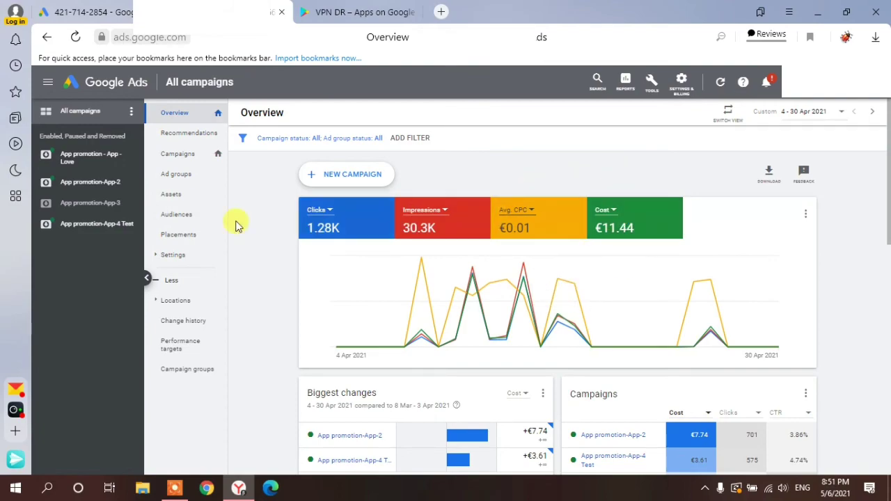
pyautogui.click(194, 161)
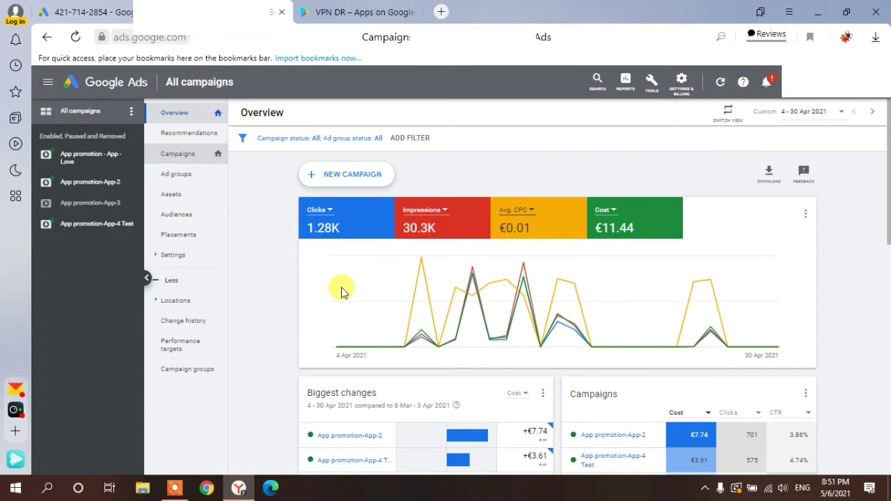